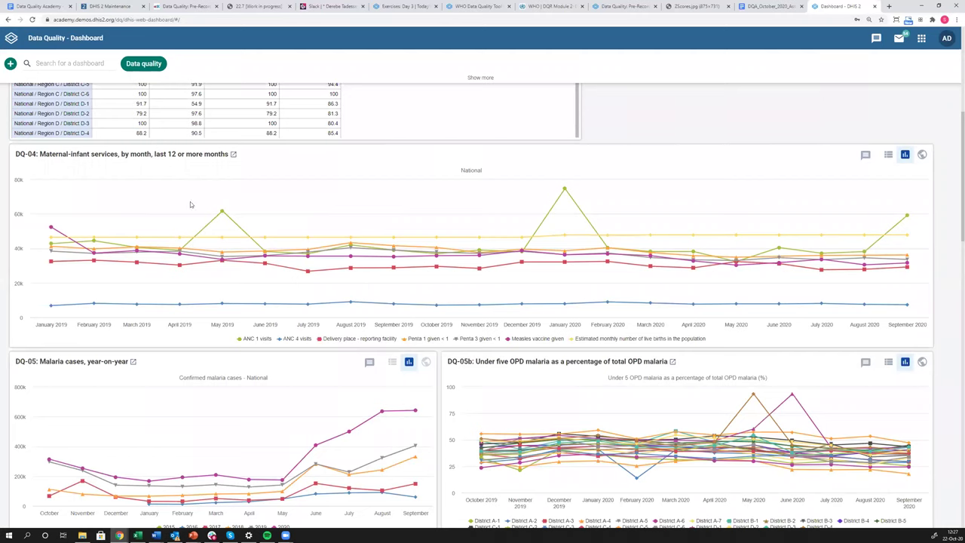
# Open the DQ-04 maternal-infant chart in Data Visualizer and show its Period dialog
pyautogui.moveTo(222, 219)
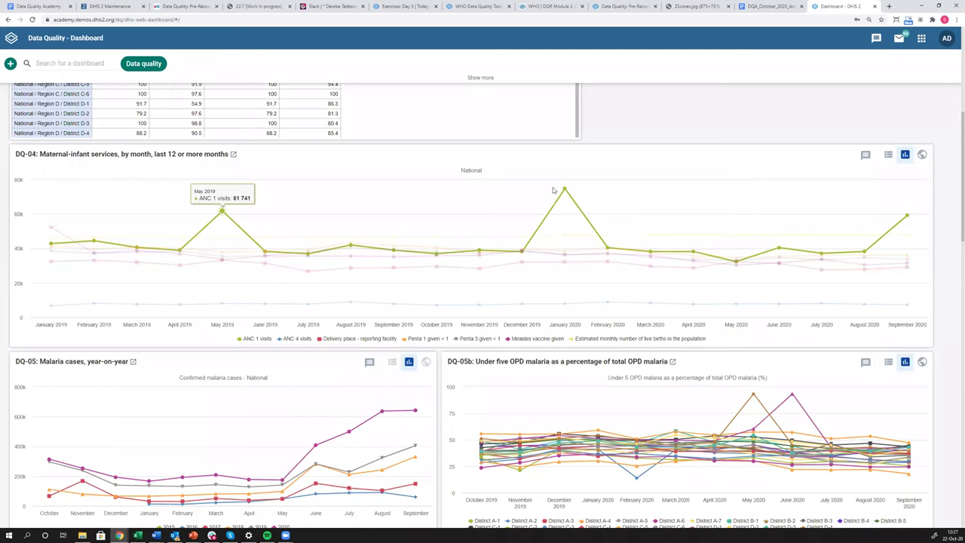
pyautogui.moveTo(564, 190)
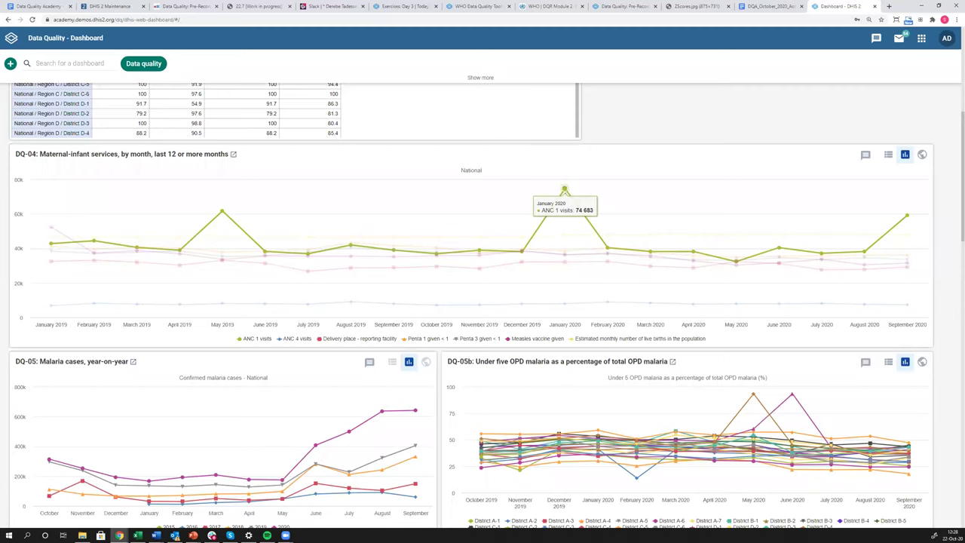
pyautogui.moveTo(50, 305)
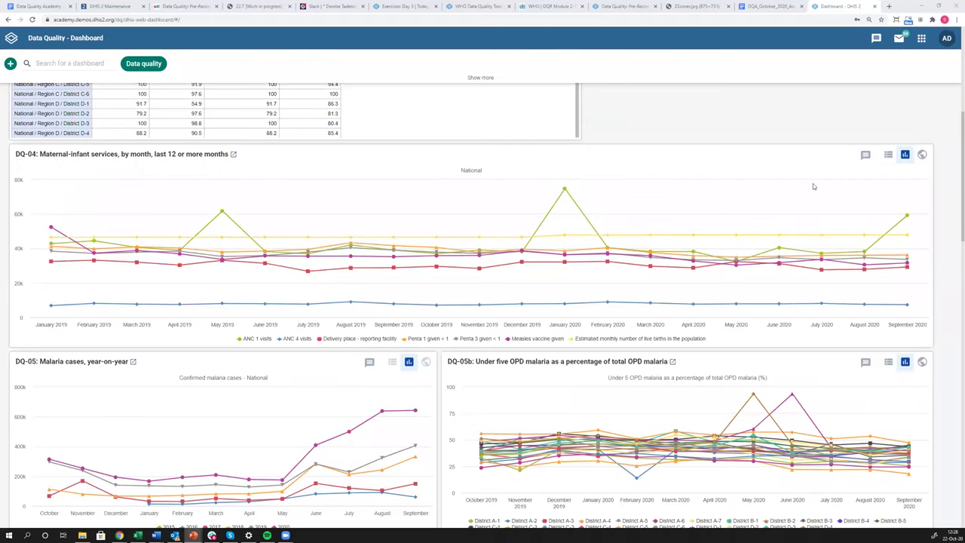
pyautogui.click(234, 156)
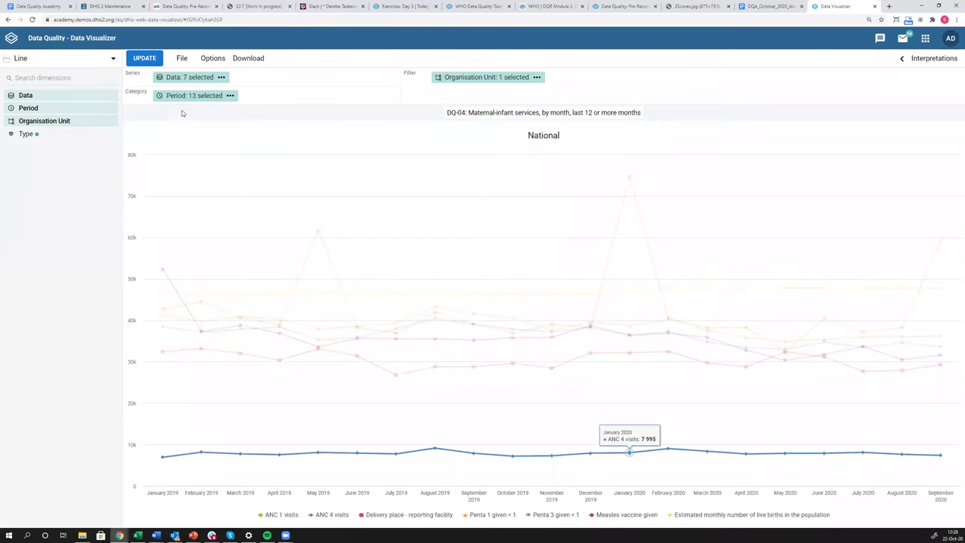
pyautogui.moveTo(175, 101)
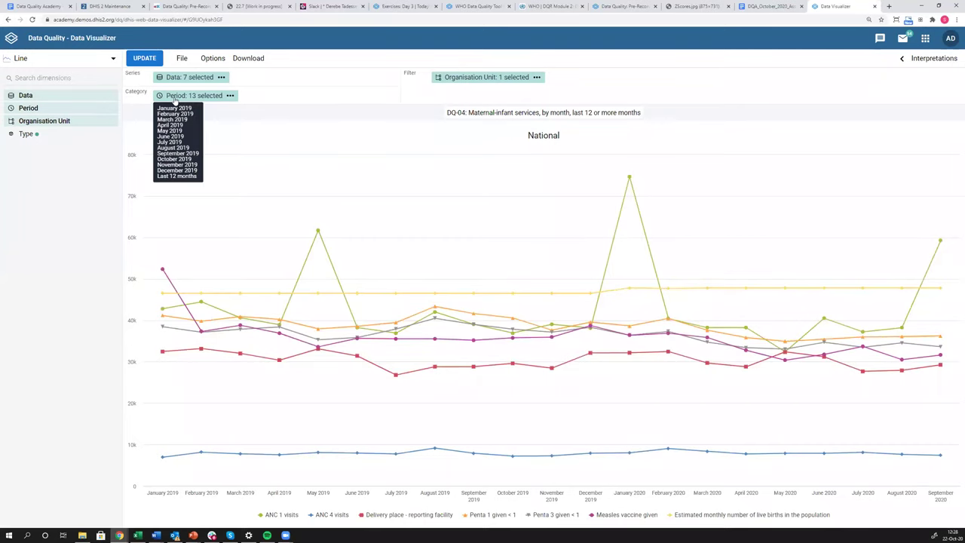
pyautogui.click(175, 100)
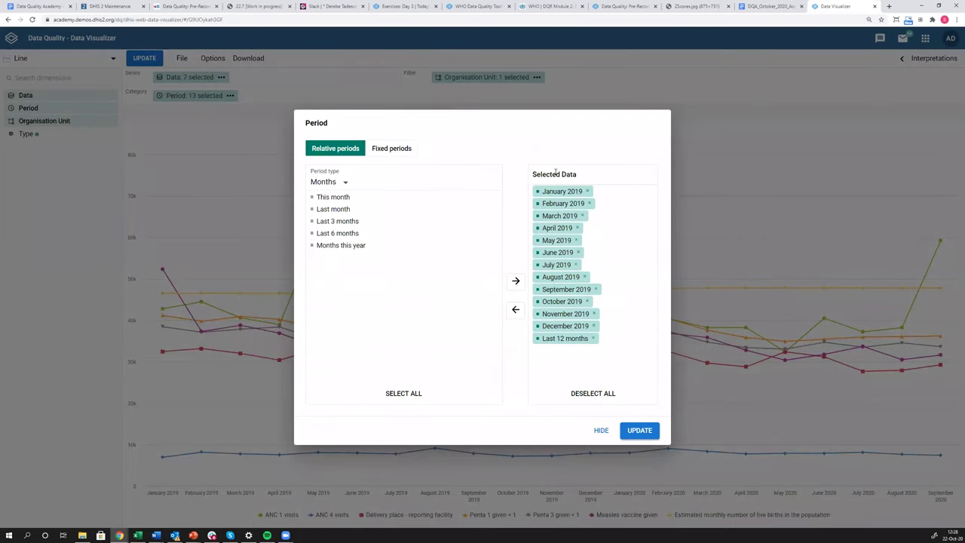
# Replace all selected periods with the single fixed period January 2020
pyautogui.click(591, 393)
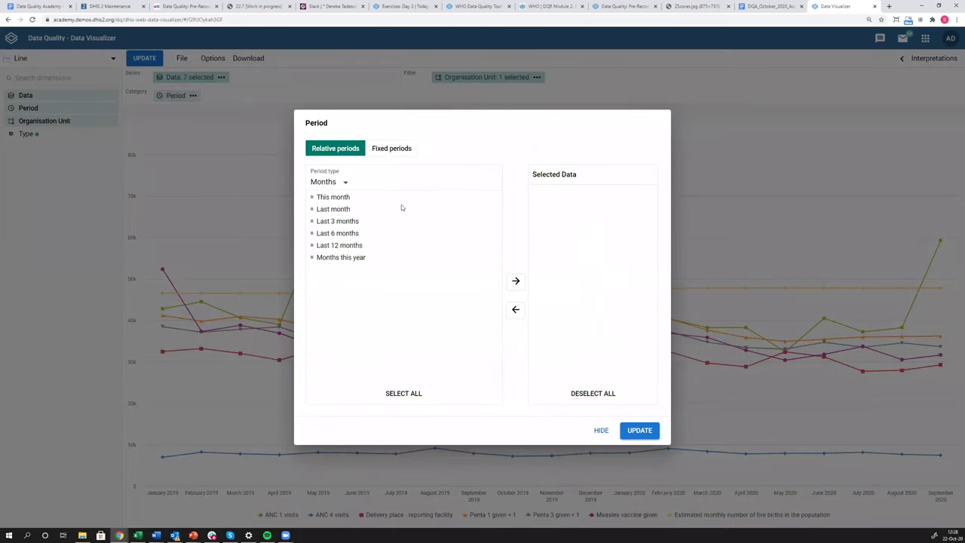
pyautogui.click(384, 150)
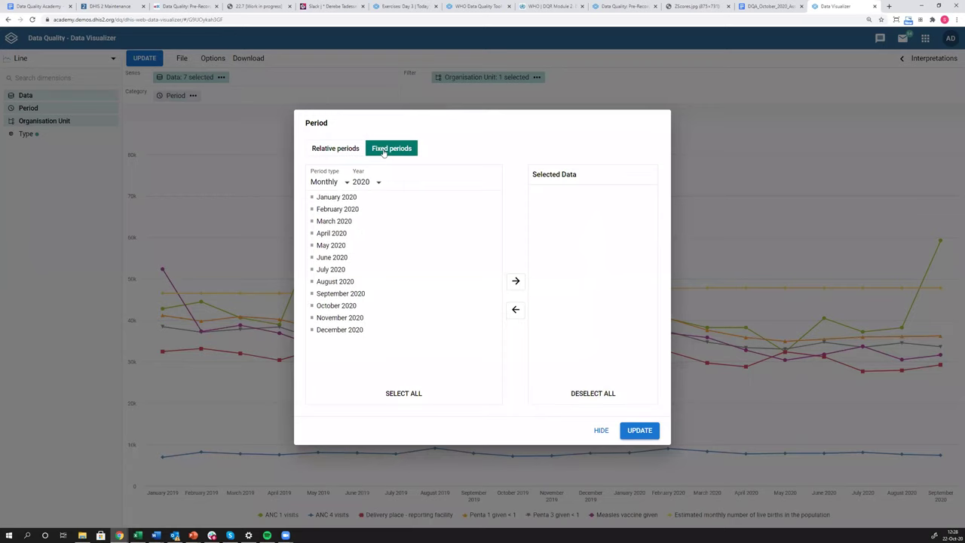
pyautogui.doubleClick(334, 200)
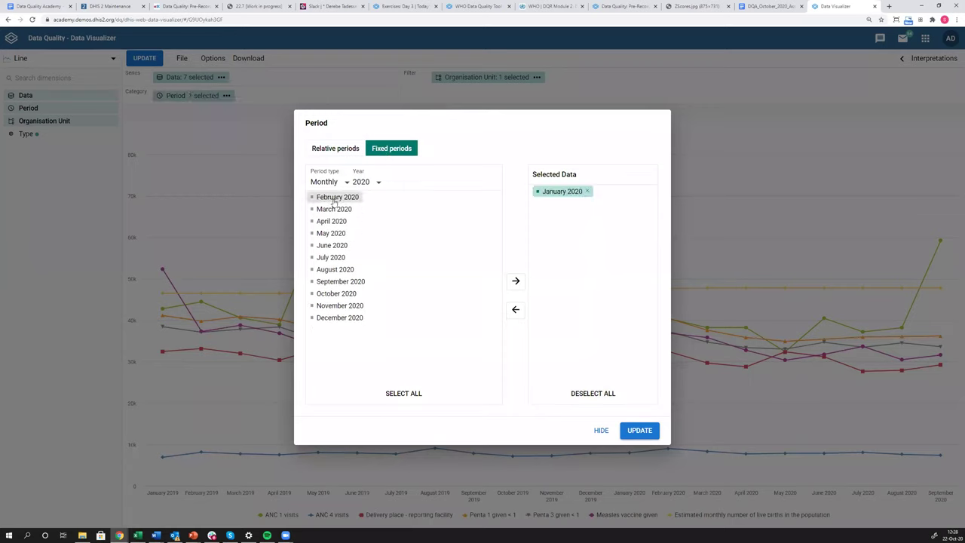
pyautogui.click(640, 431)
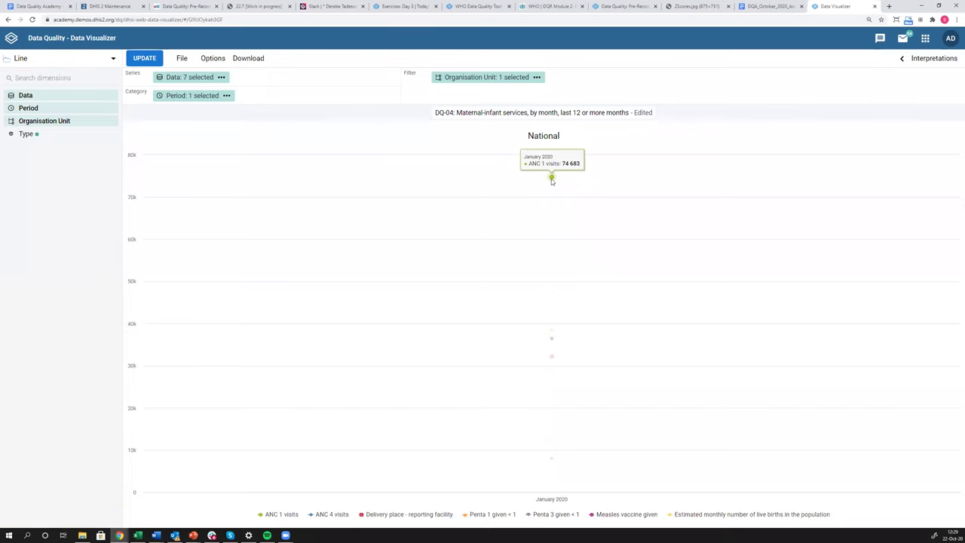
# Change the DQ-04 chart type to Column and redraw it
pyautogui.click(112, 60)
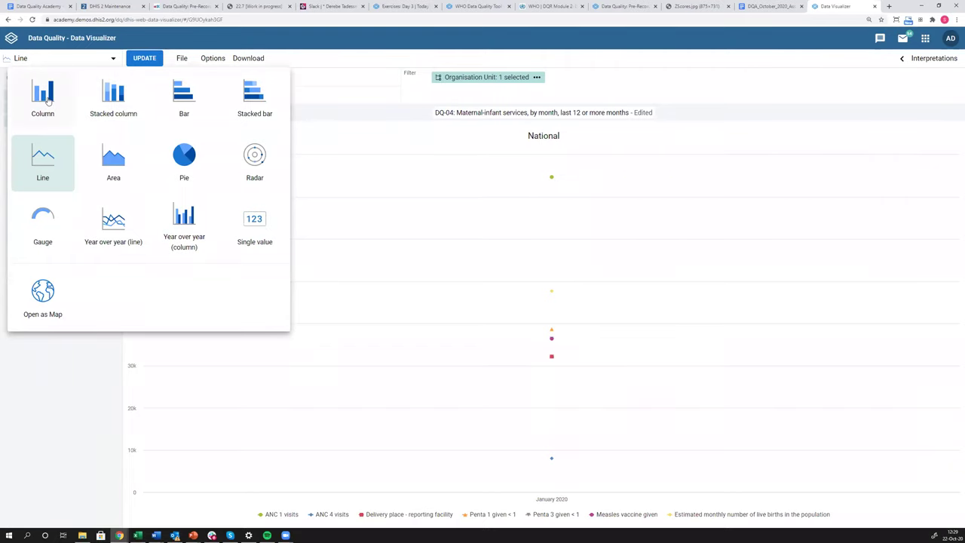
pyautogui.click(44, 96)
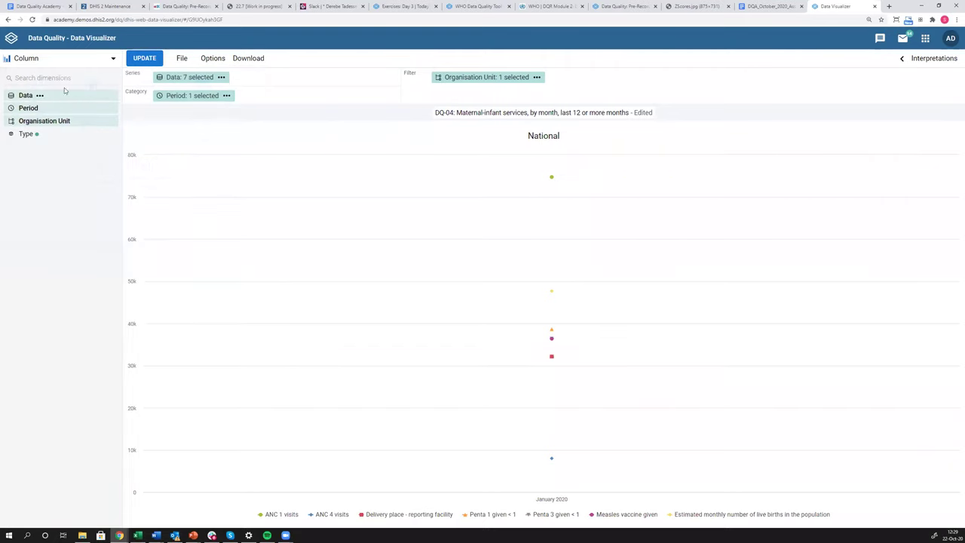
pyautogui.click(146, 58)
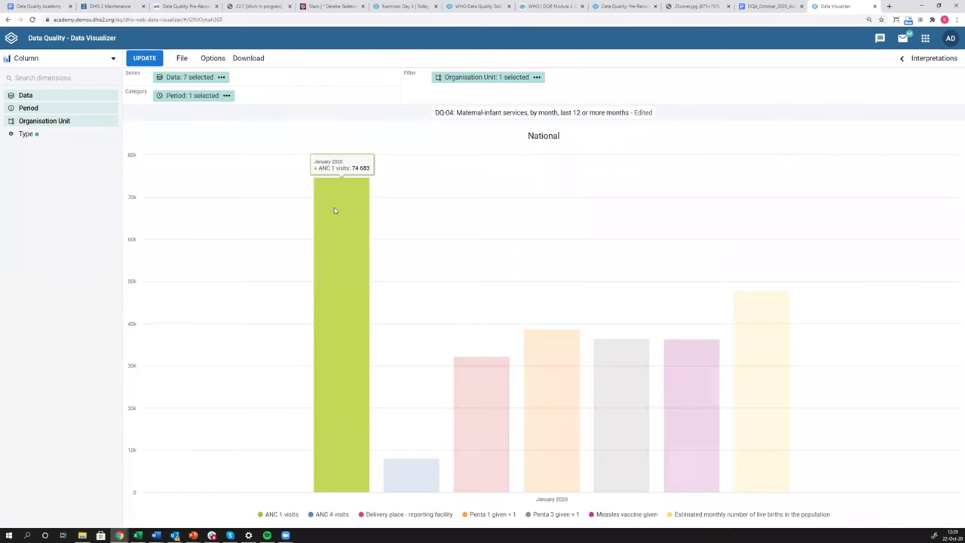
# Remove ANC 4, Delivery place, Penta 1, Penta 3, Measles and live births, keeping only ANC 1 visits
pyautogui.click(185, 79)
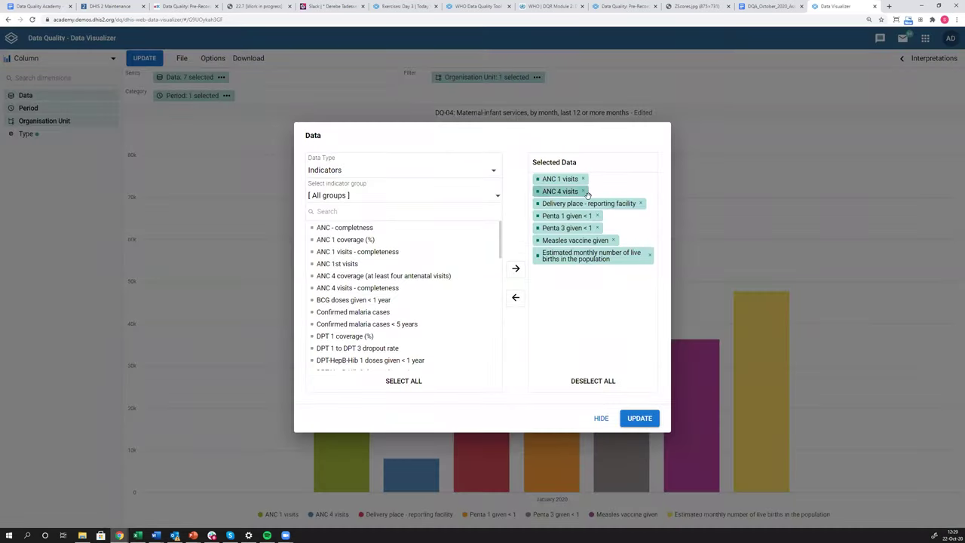
pyautogui.click(583, 191)
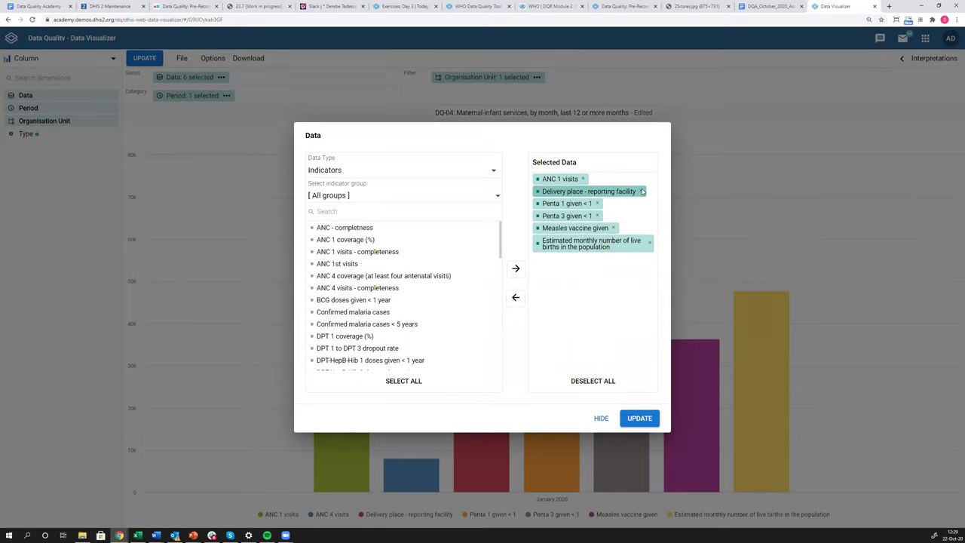
pyautogui.click(641, 191)
pyautogui.click(597, 191)
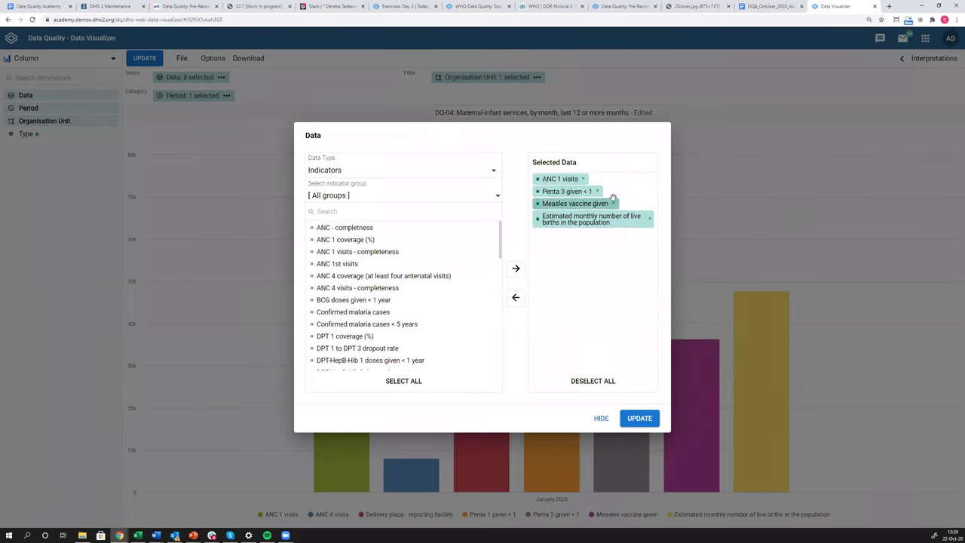
pyautogui.click(598, 192)
pyautogui.click(613, 192)
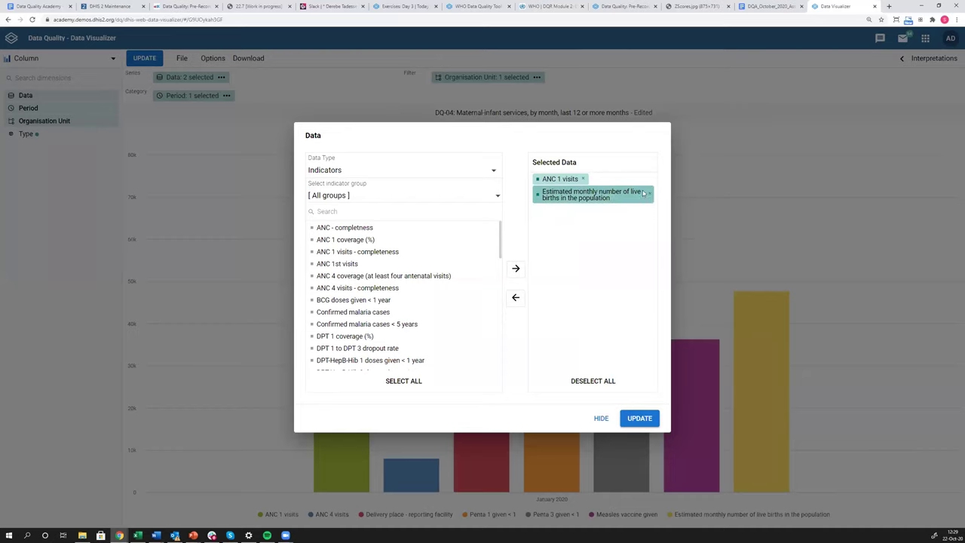
pyautogui.click(649, 194)
pyautogui.click(641, 418)
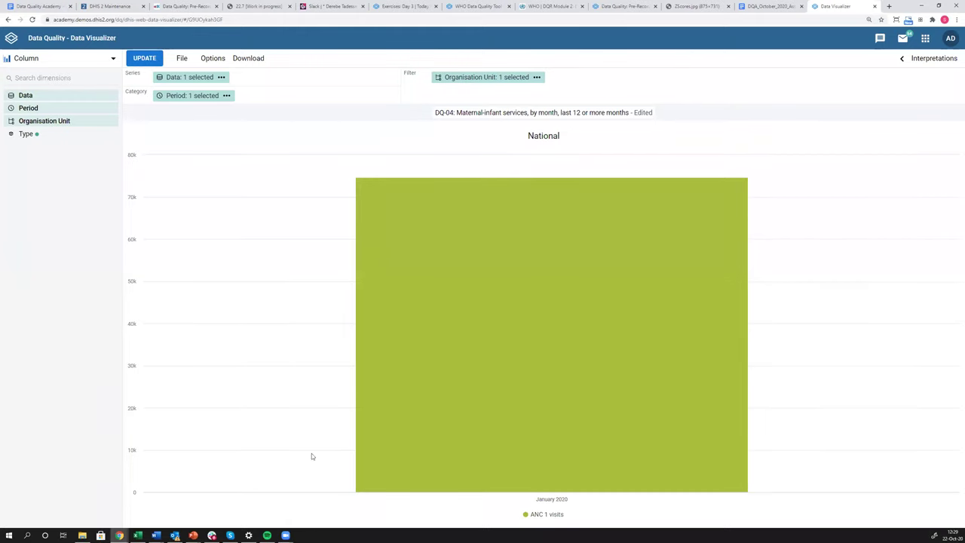
pyautogui.moveTo(490, 321)
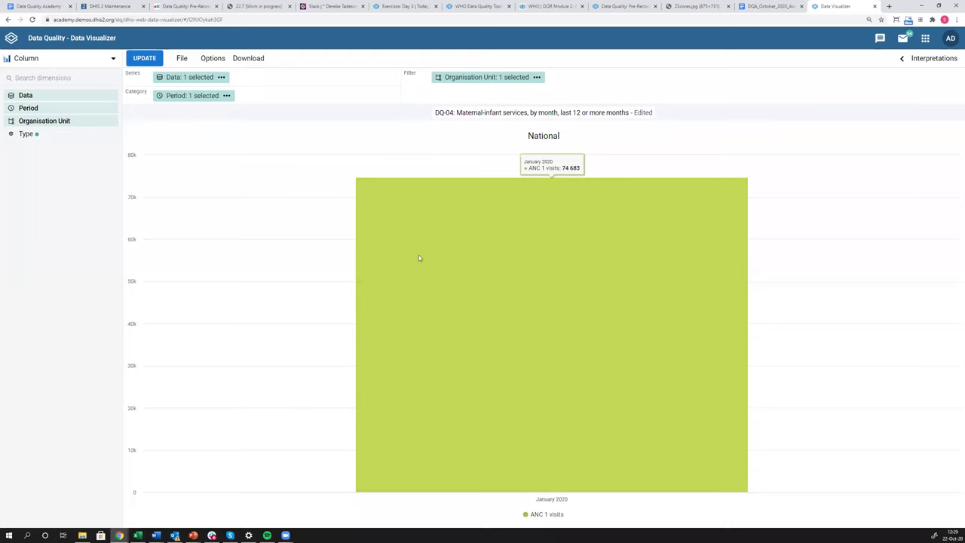
# Replace User organisation unit with National and select the Facility level
pyautogui.click(469, 78)
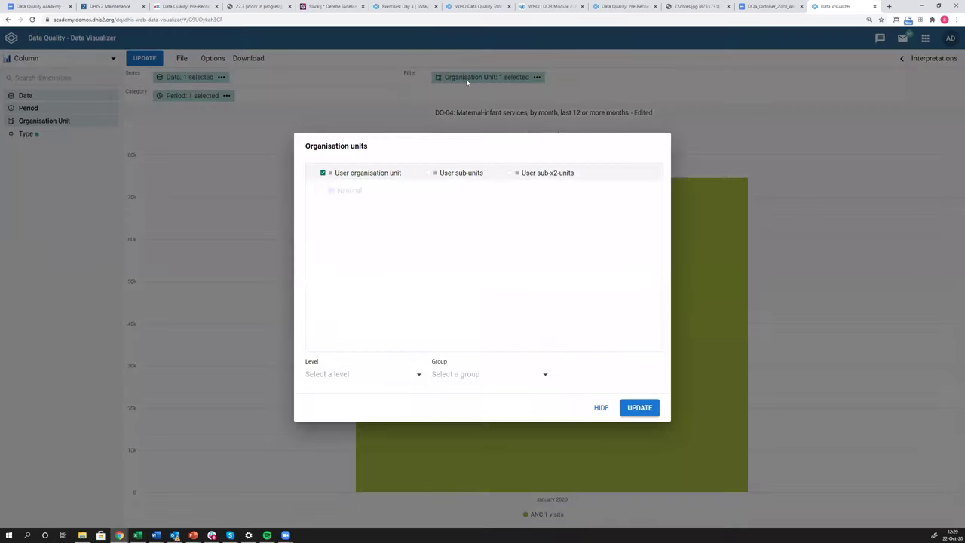
pyautogui.click(323, 173)
pyautogui.click(323, 173)
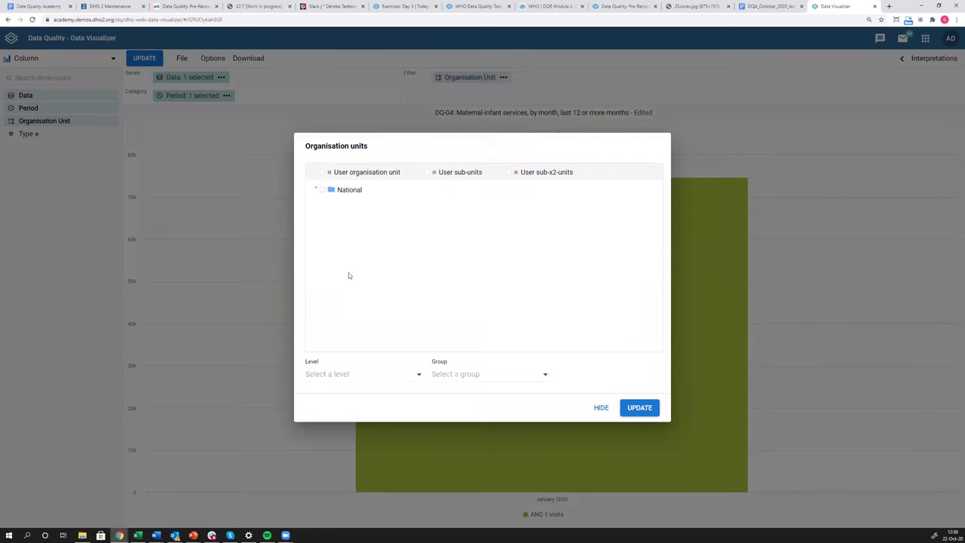
pyautogui.click(321, 190)
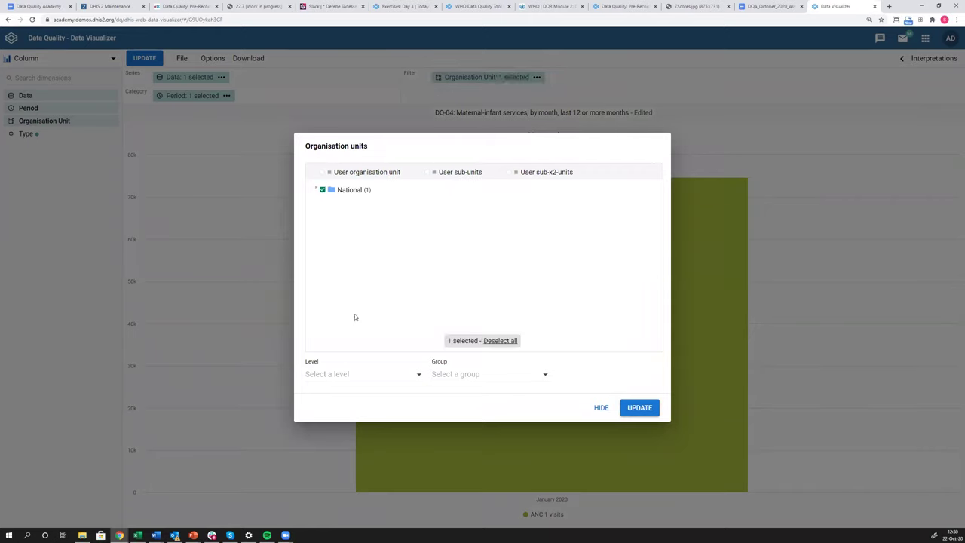
pyautogui.click(381, 381)
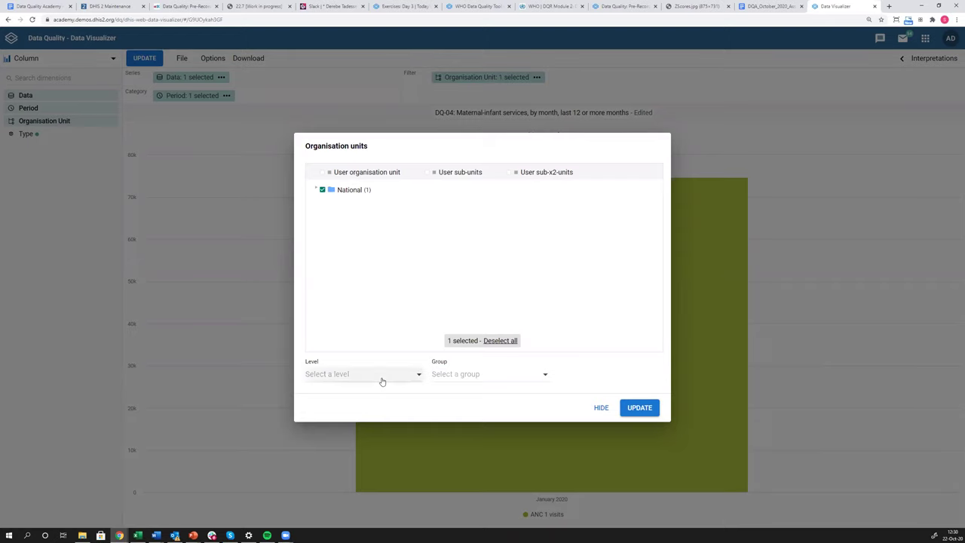
pyautogui.click(334, 434)
pyautogui.click(469, 399)
pyautogui.click(637, 413)
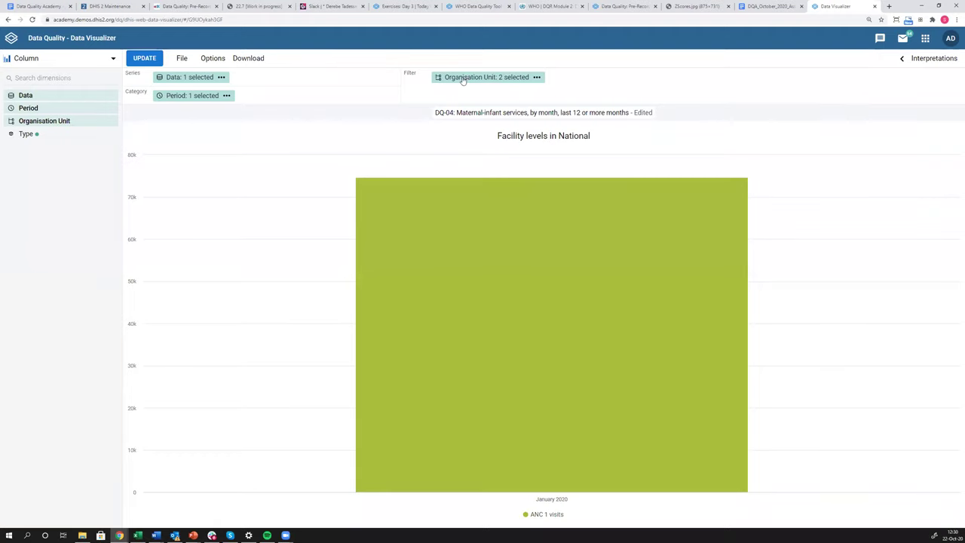
# Move Organisation Unit to the category axis so each facility gets its own column
pyautogui.moveTo(460, 77); pyautogui.dragTo(320, 97)
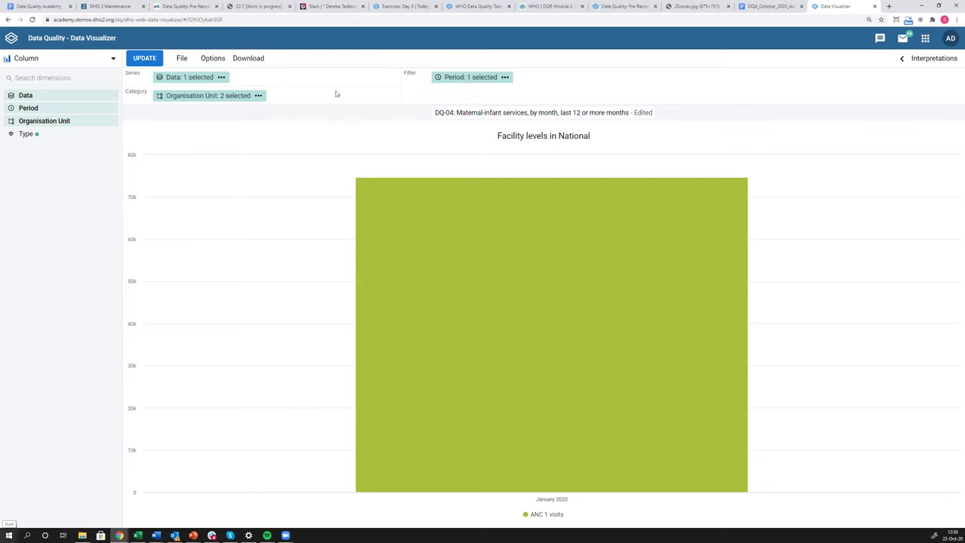
pyautogui.click(143, 63)
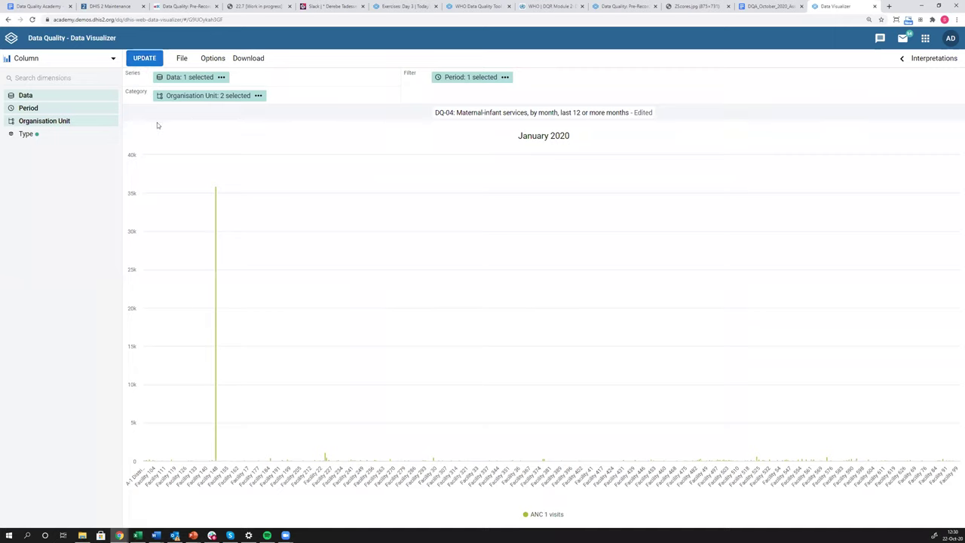
pyautogui.moveTo(216, 220)
pyautogui.moveTo(212, 261)
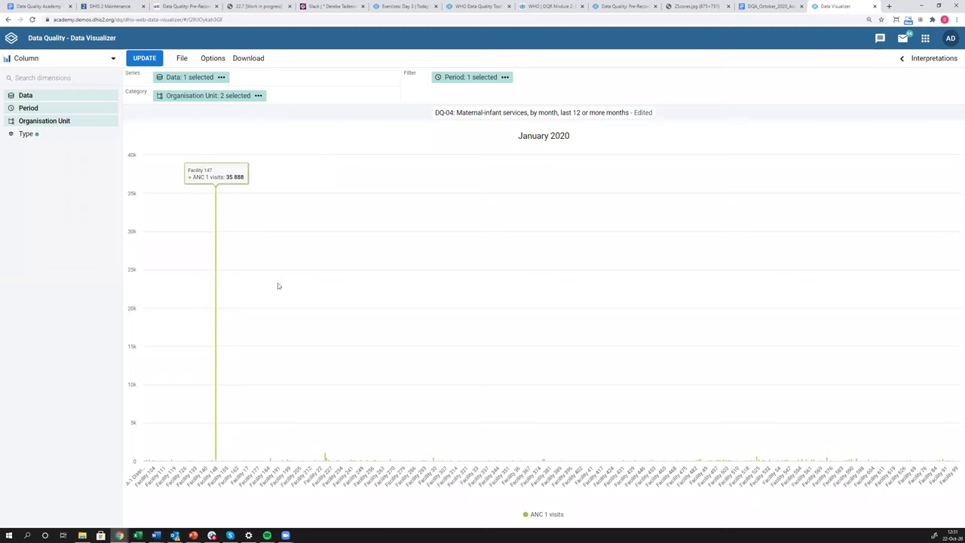
pyautogui.moveTo(193, 535)
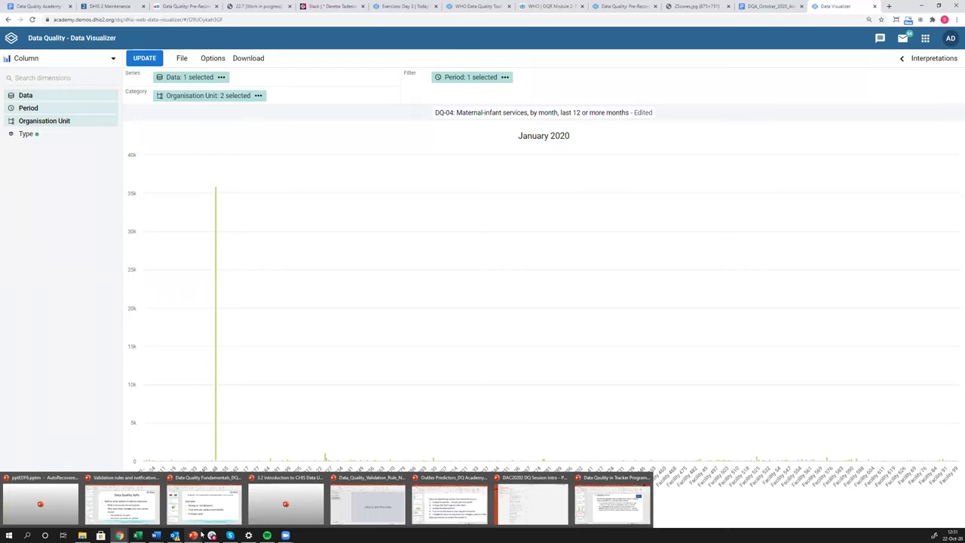
pyautogui.moveTo(177, 515)
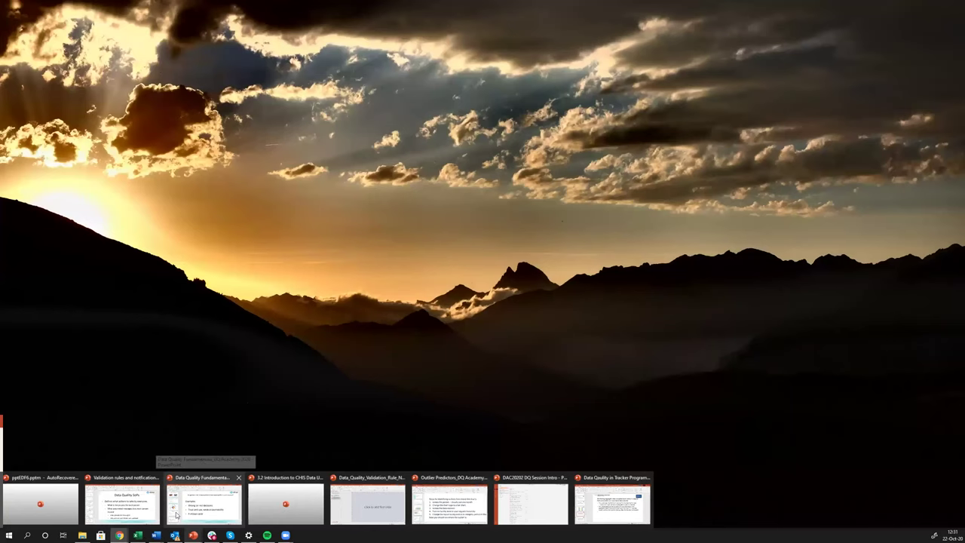
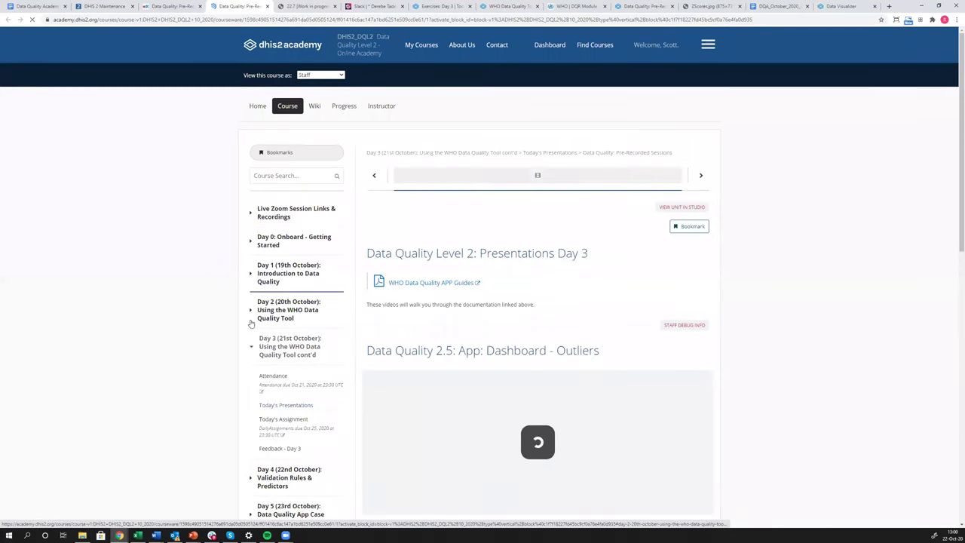
# Scroll down the Day 3 presentations page to the Dashboard - Outliers video lesson
pyautogui.scroll(-2, 264, 276)
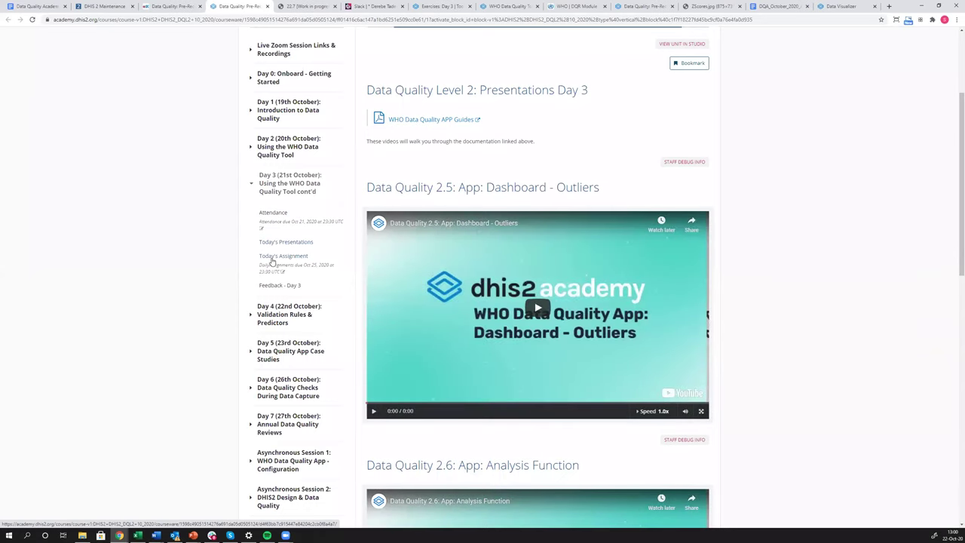
# Expand Day 4 in the course outline, view its presentations, then open its assignment page
pyautogui.click(270, 316)
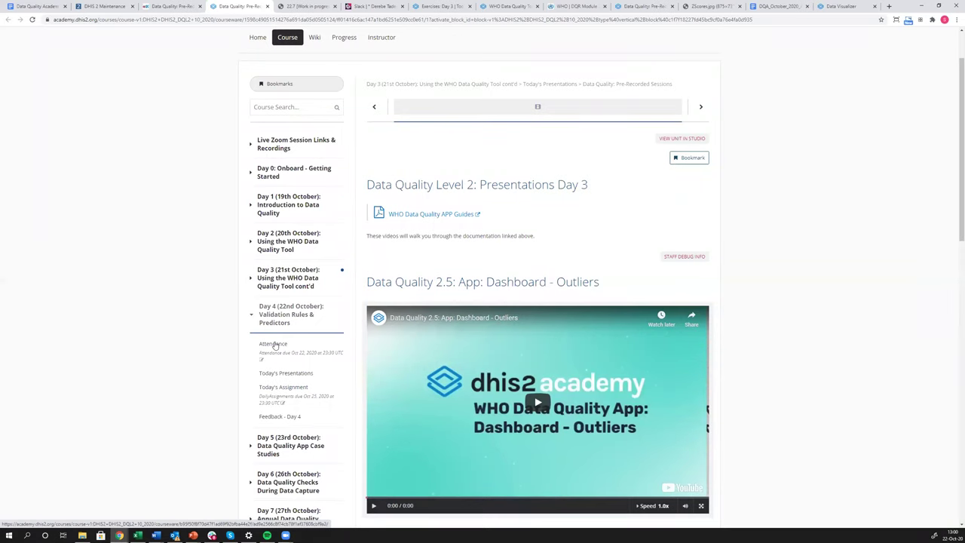
pyautogui.click(276, 377)
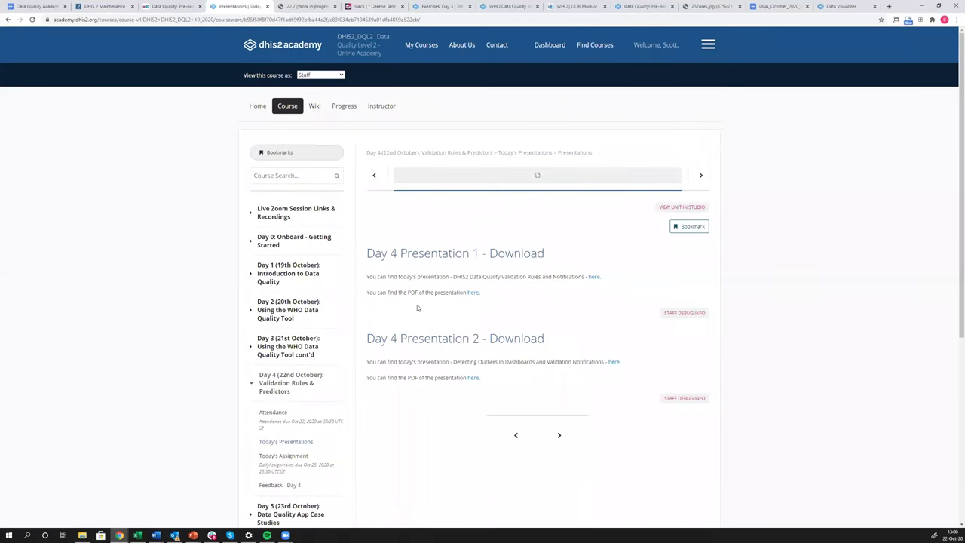
pyautogui.scroll(-2, 266, 311)
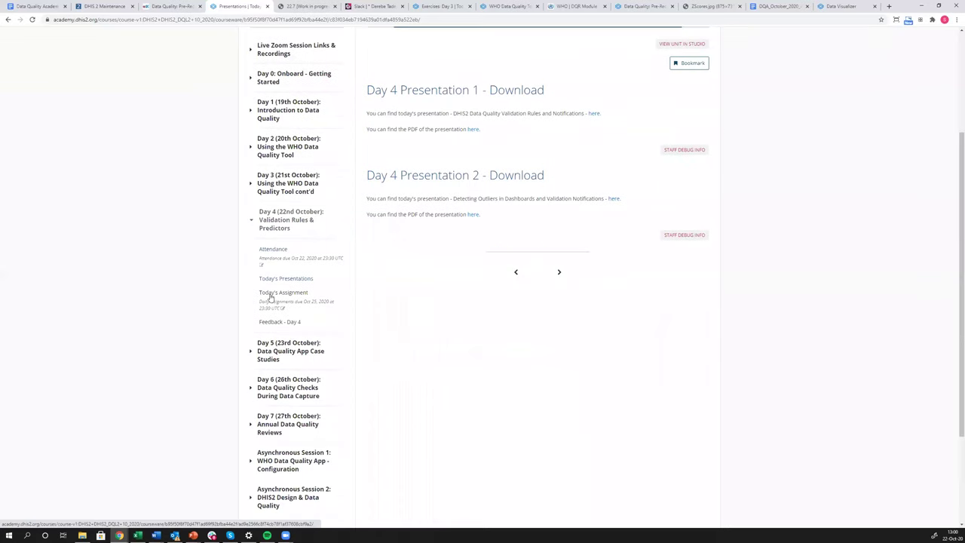
pyautogui.click(274, 298)
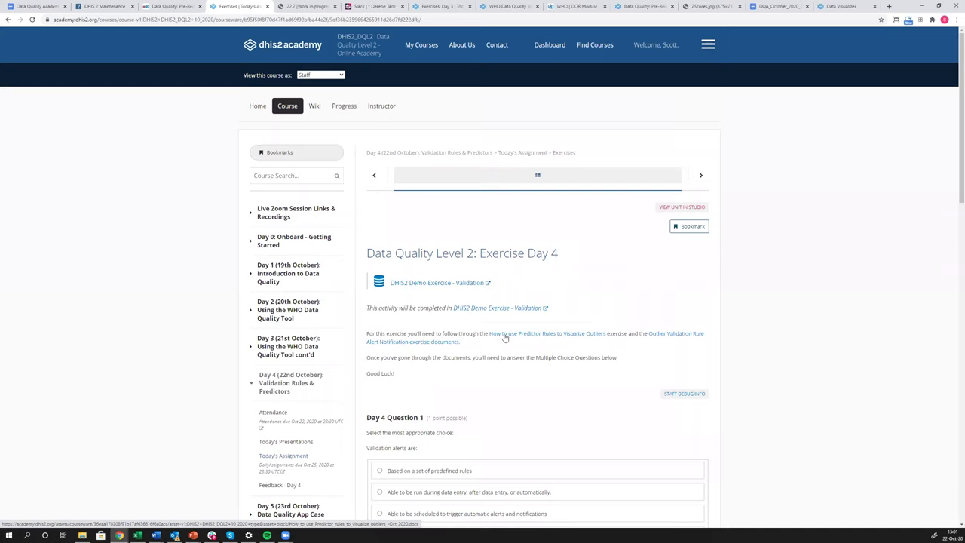
# Download the 'How to use Predictor Rules to Visualize Outliers' guide and open the .docx
pyautogui.rightClick(504, 337)
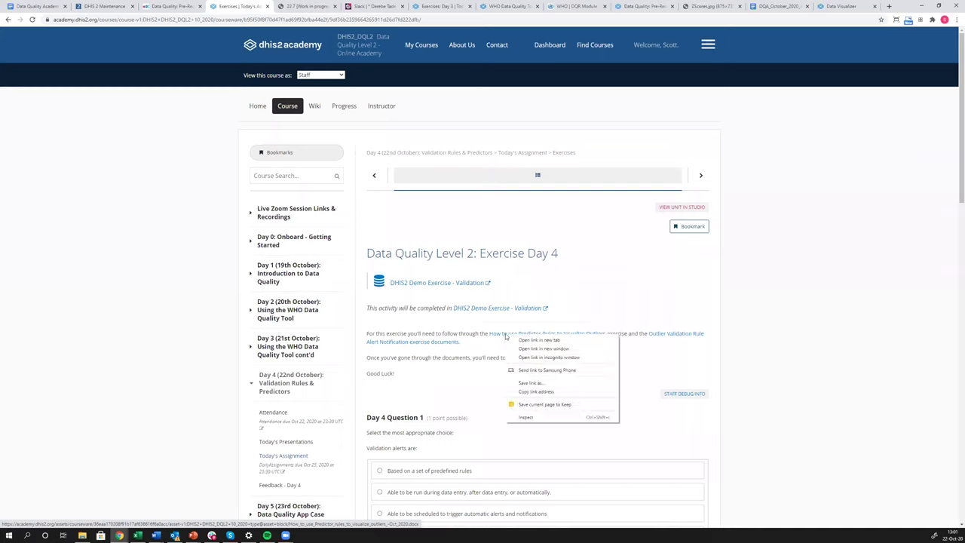
pyautogui.click(528, 340)
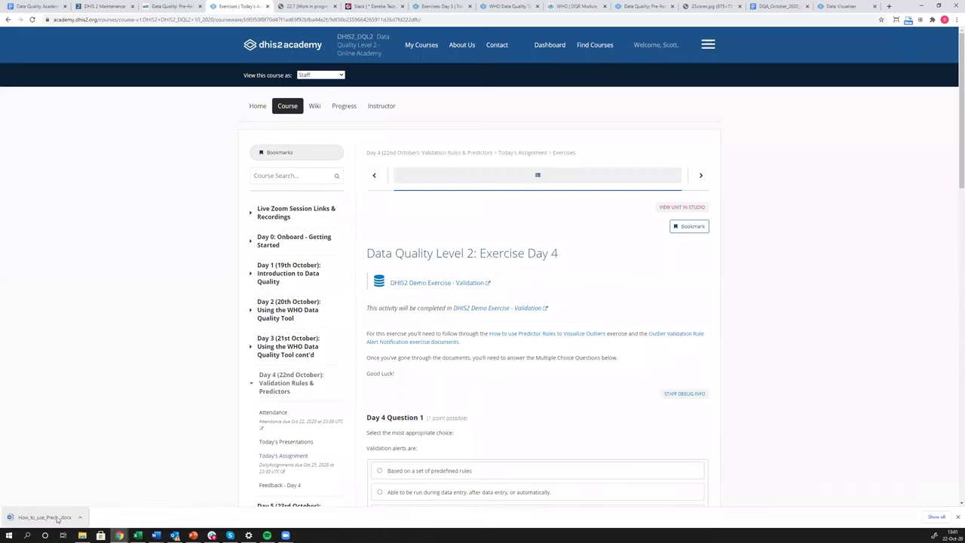
pyautogui.click(46, 518)
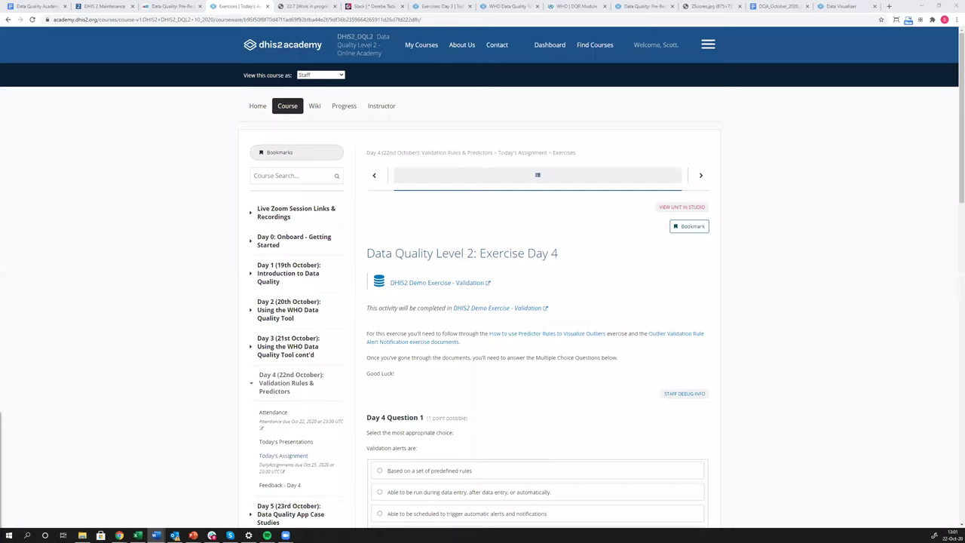
# Read the Word guide's Predictor, Validation rule and Scheduler sections, then return to the course page
pyautogui.press('super+d')
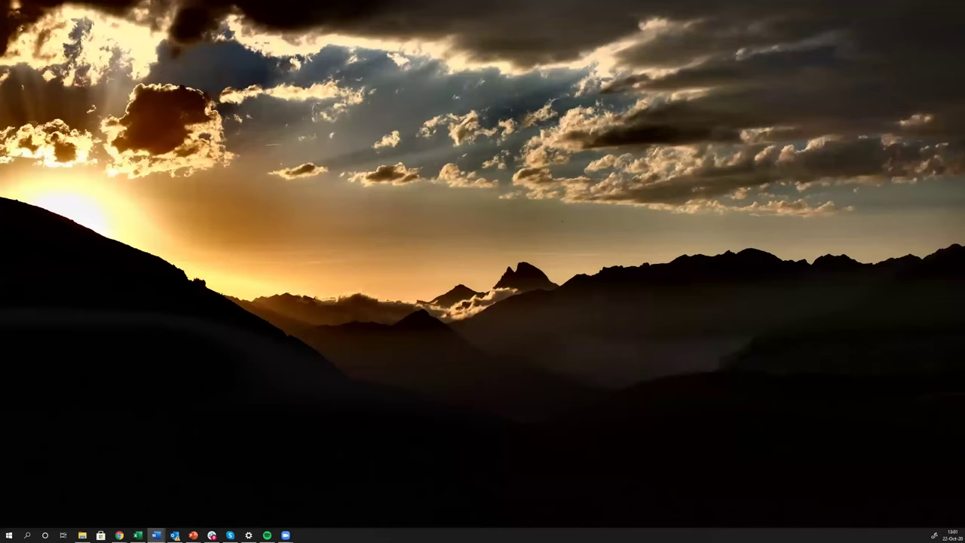
pyautogui.press('super+d')
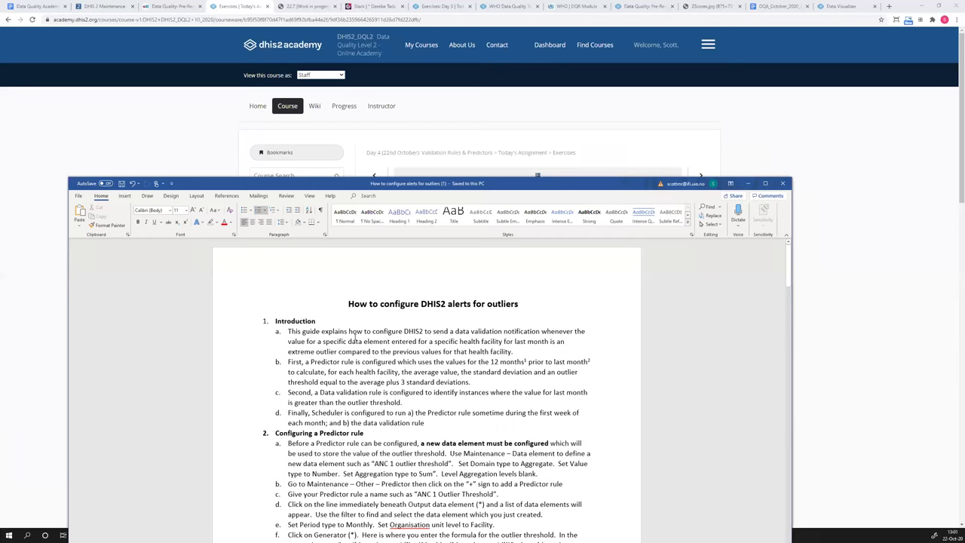
pyautogui.scroll(-3, 344, 341)
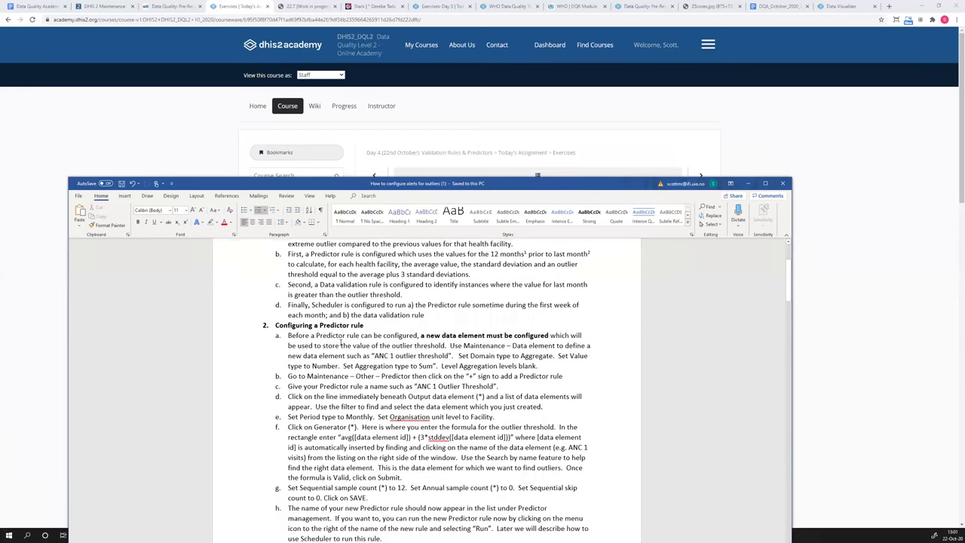
pyautogui.scroll(-3, 341, 344)
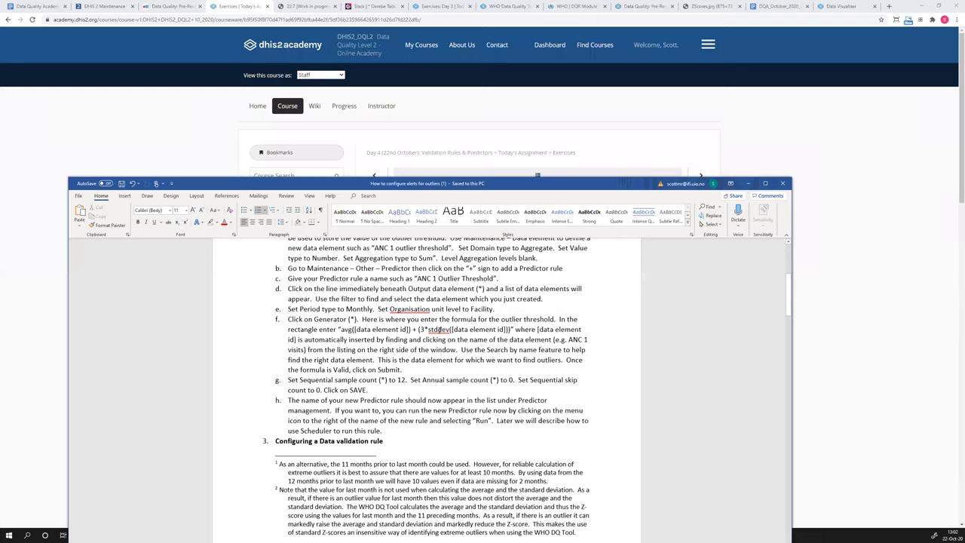
pyautogui.scroll(-3, 349, 349)
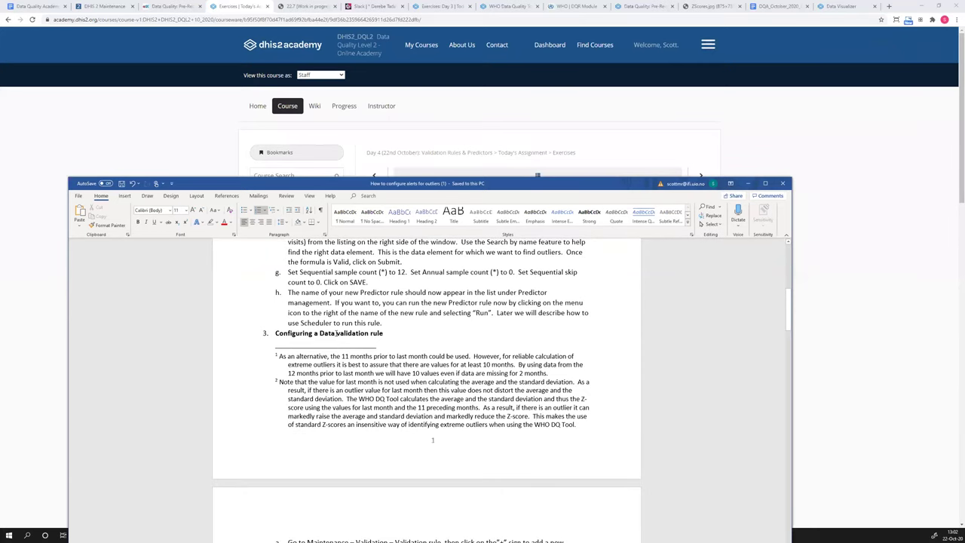
pyautogui.scroll(-9, 337, 335)
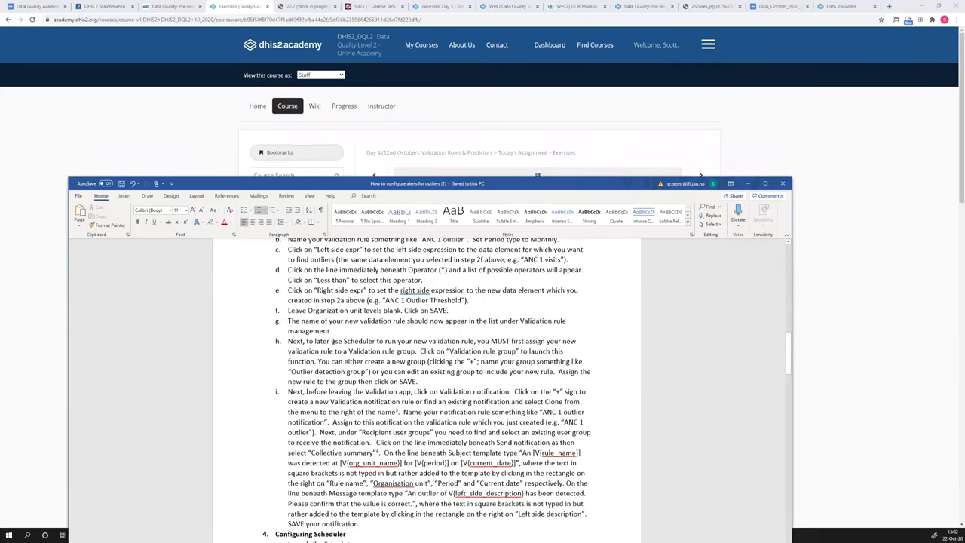
pyautogui.scroll(-3, 333, 341)
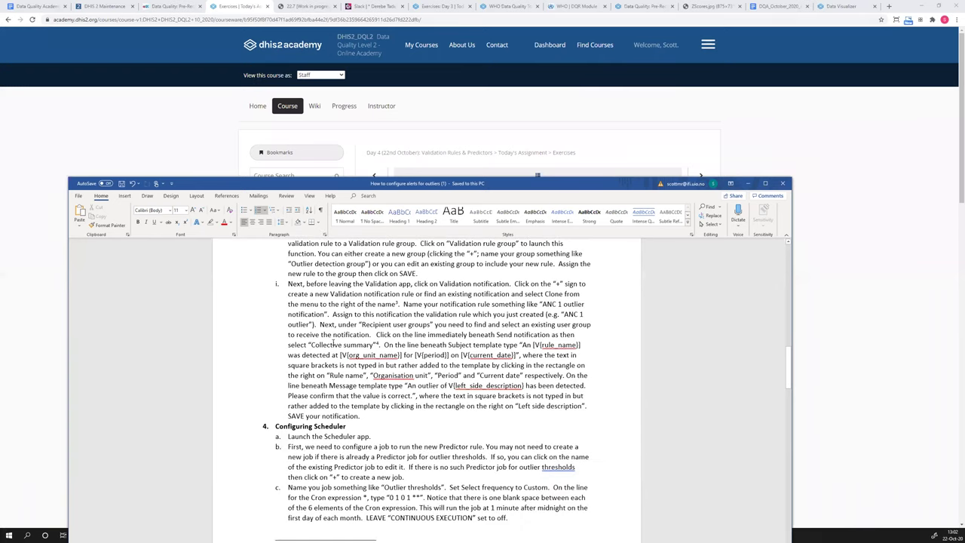
pyautogui.scroll(-6, 332, 343)
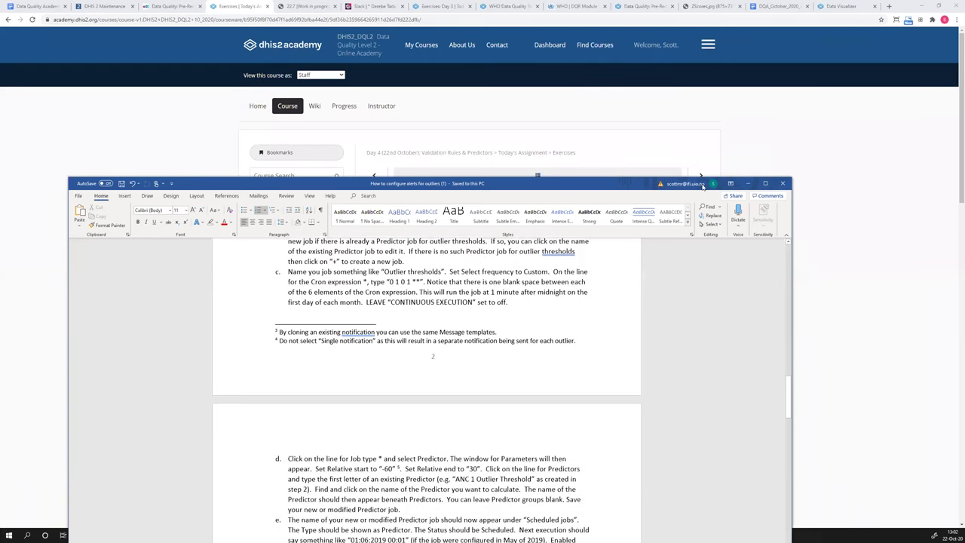
pyautogui.scroll(-10, 314, 364)
pyautogui.click(748, 184)
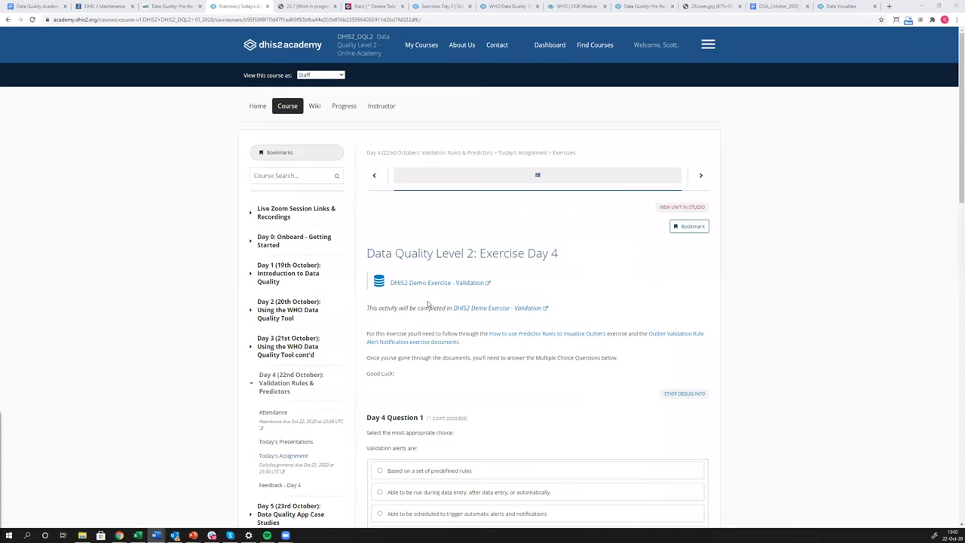
# Open the validation demo server in a new tab, then download and open the Outlier Validation Rule document full-screen
pyautogui.click(471, 309)
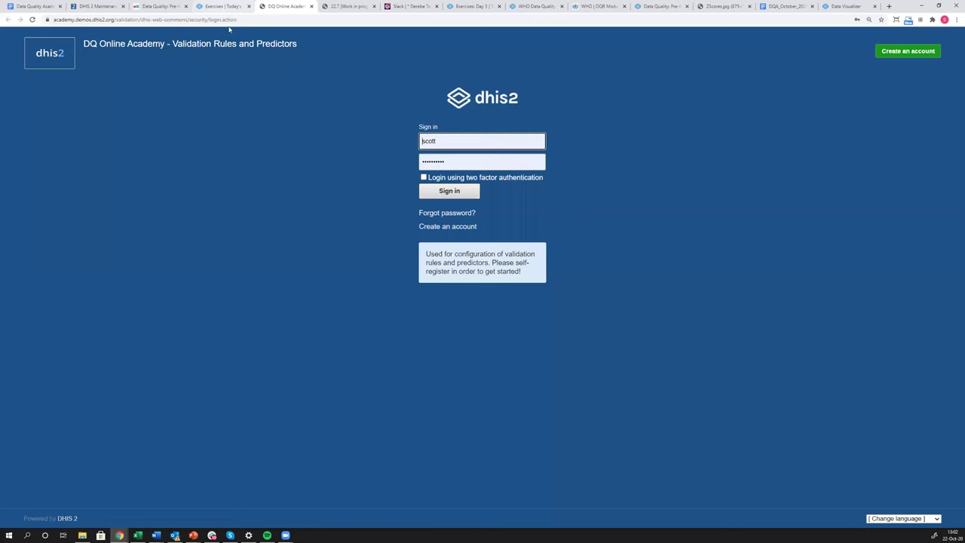
pyautogui.click(223, 7)
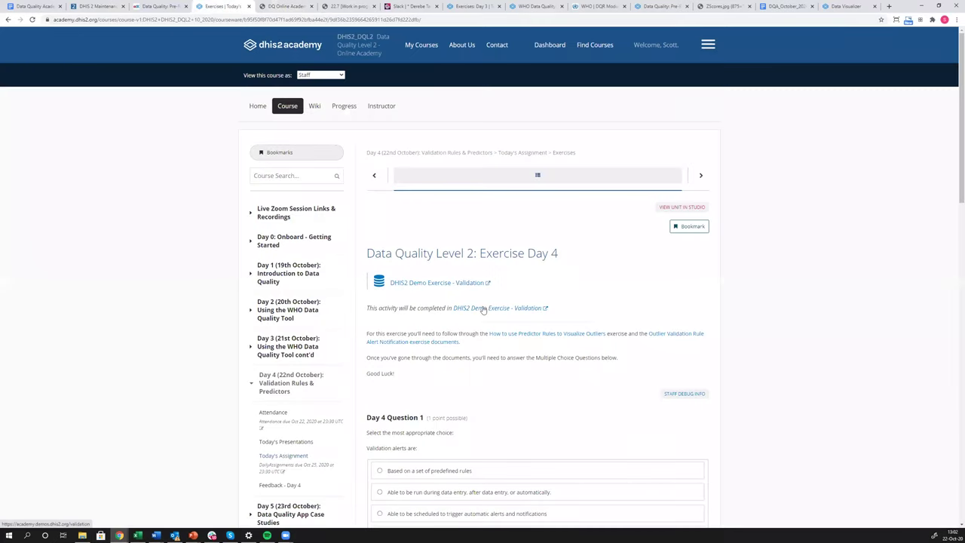
pyautogui.click(661, 336)
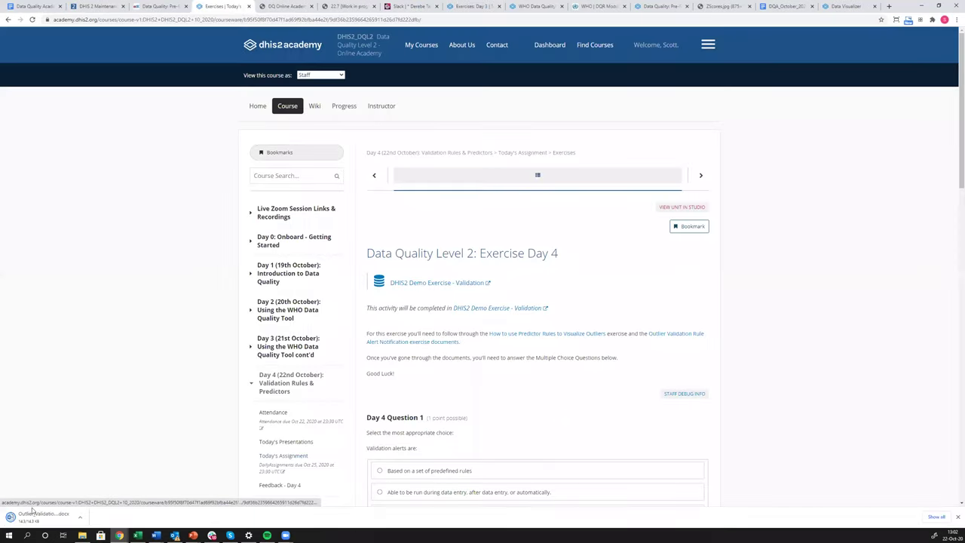
pyautogui.click(35, 517)
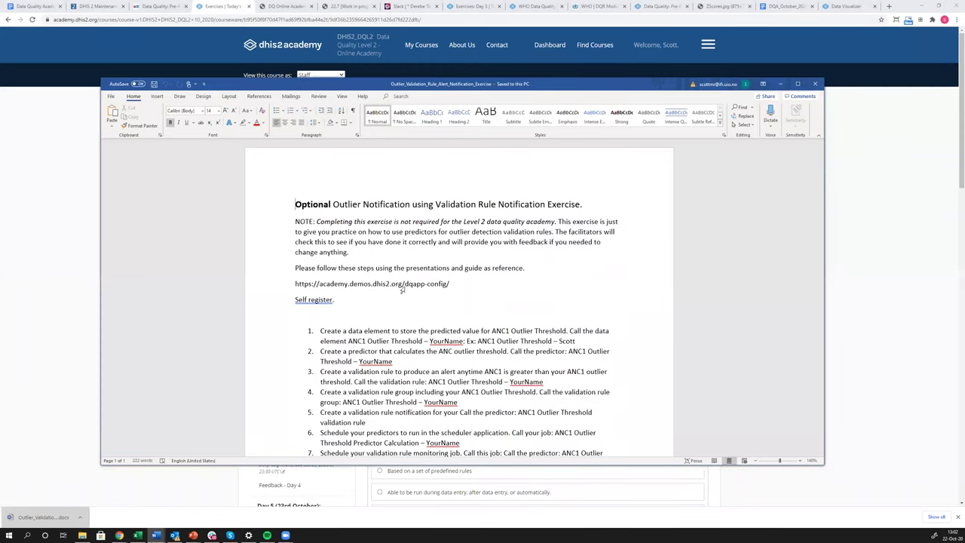
pyautogui.press('super+Up')
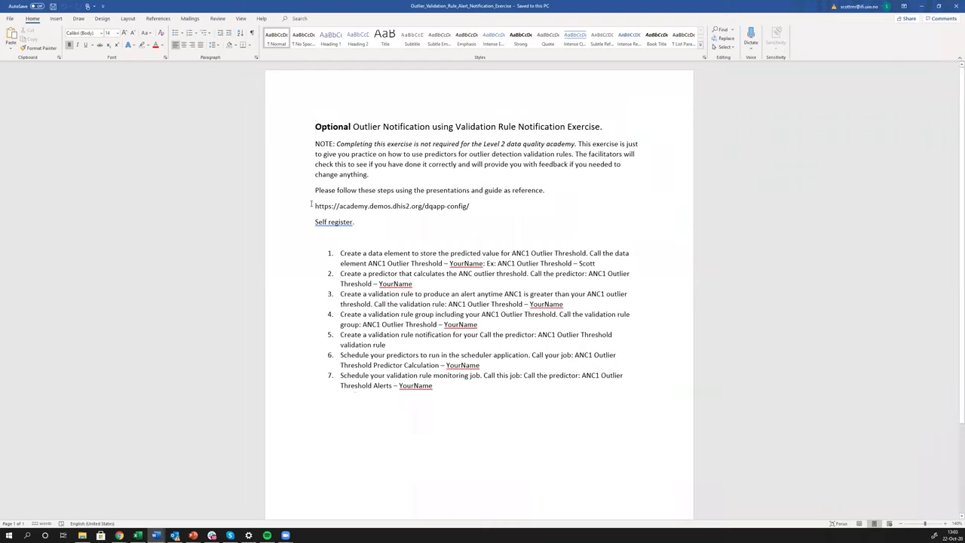
# Select the dqapp-config web address in the exercise document, then deselect it
pyautogui.moveTo(316, 206); pyautogui.dragTo(442, 214)
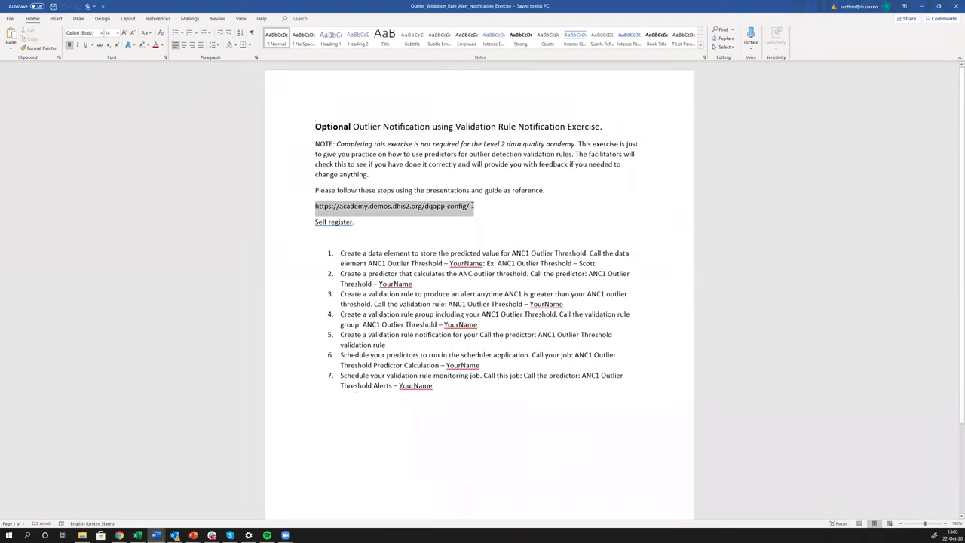
pyautogui.moveTo(364, 210); pyautogui.dragTo(365, 211)
pyautogui.click(466, 211)
pyautogui.moveTo(471, 207); pyautogui.dragTo(315, 210)
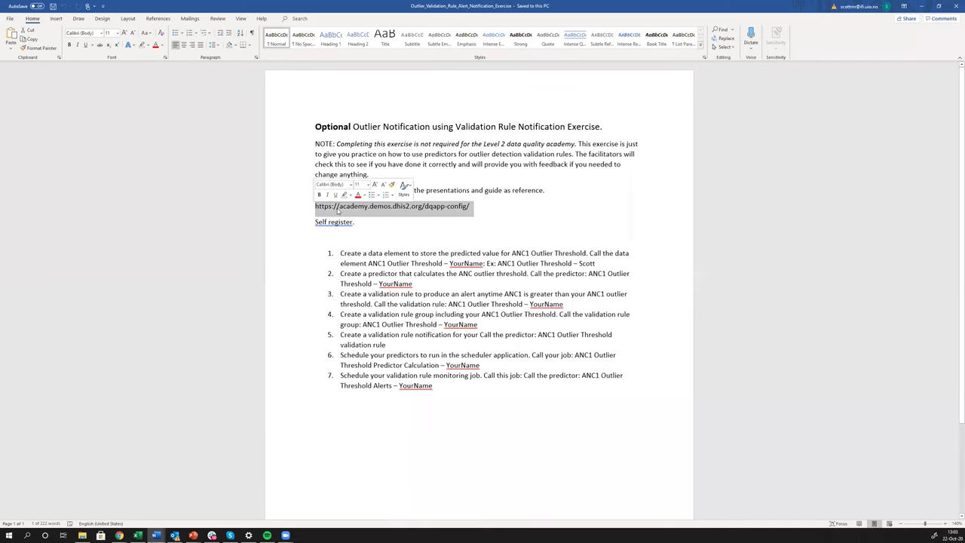
pyautogui.click(338, 211)
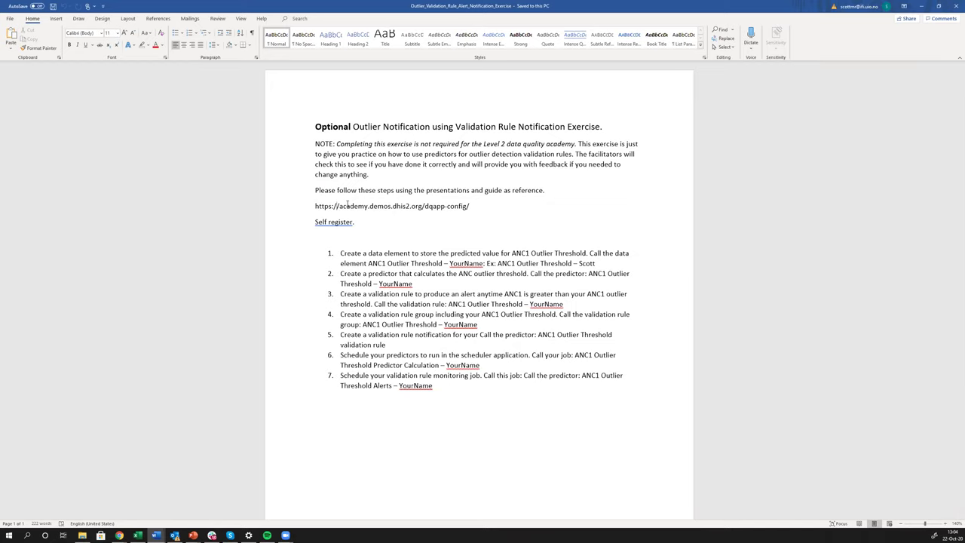
# Answer Day 4 Question 1 with 'Based on a set of predefined rules' and save it
pyautogui.click(920, 6)
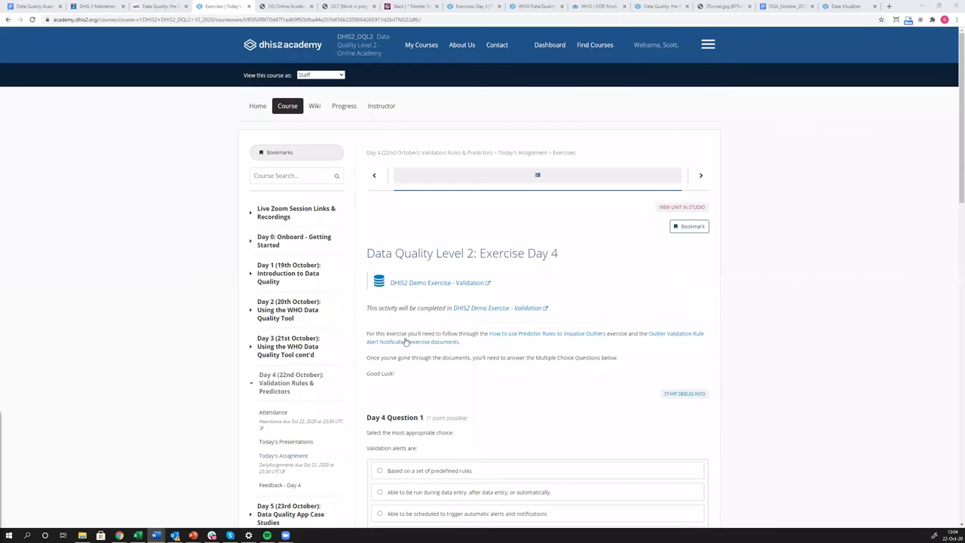
pyautogui.scroll(-3, 393, 277)
pyautogui.scroll(-2, 393, 277)
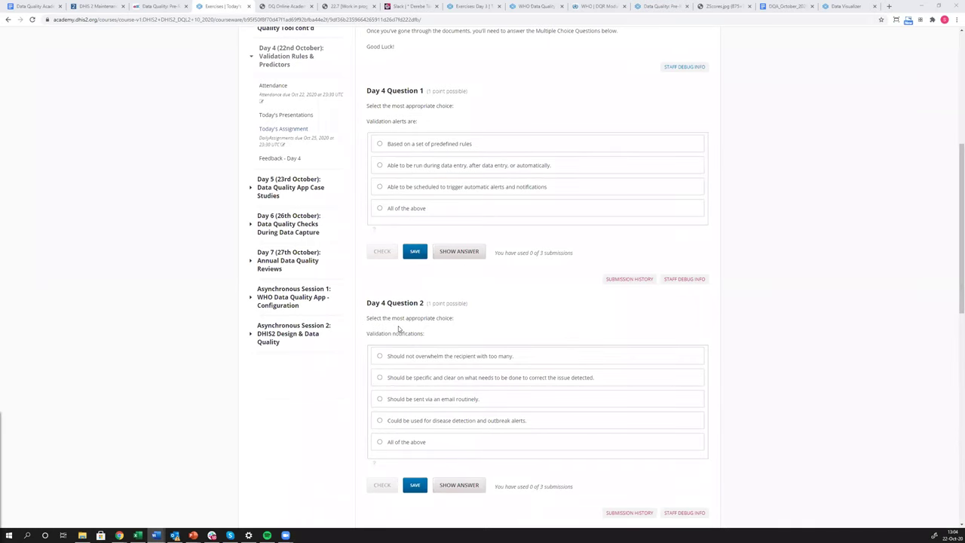
pyautogui.scroll(-2, 399, 329)
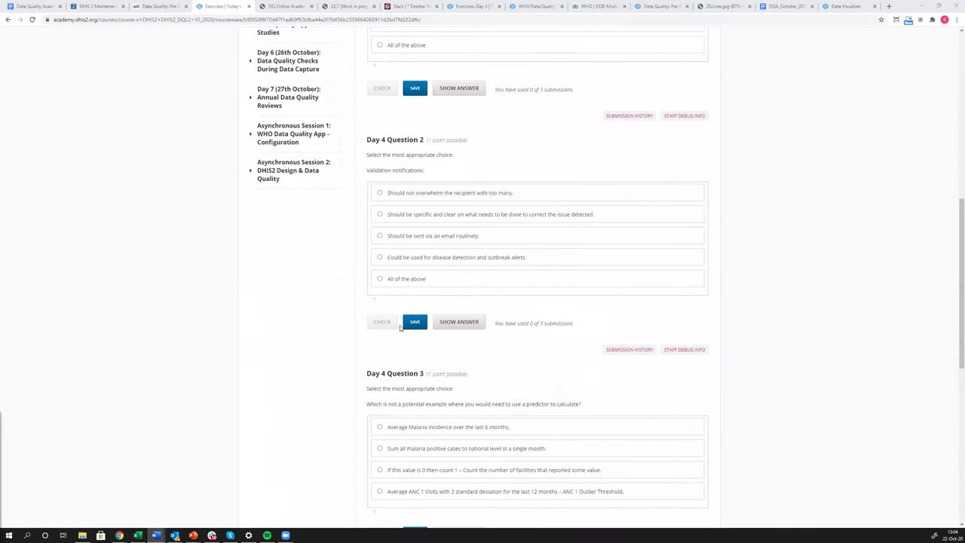
pyautogui.scroll(-2, 401, 327)
pyautogui.scroll(-2, 400, 328)
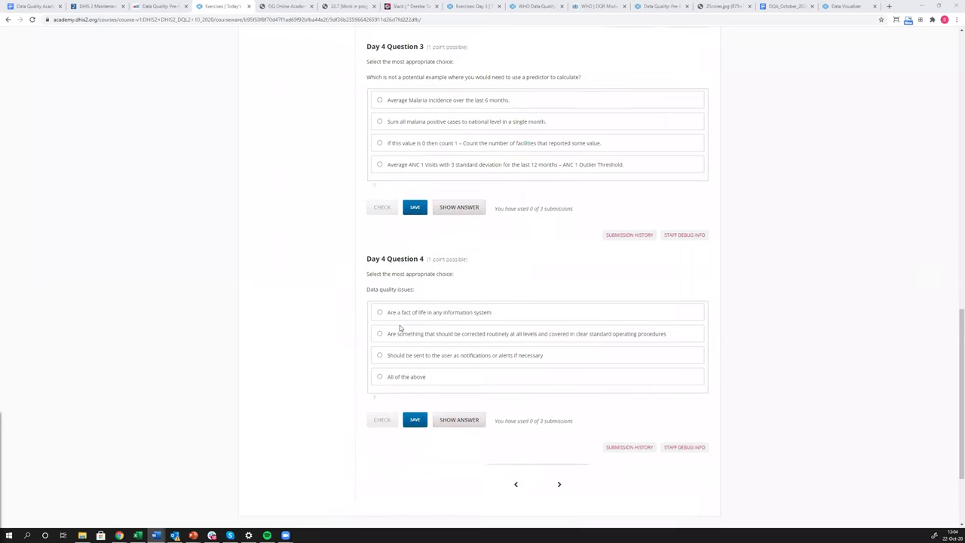
pyautogui.scroll(6, 422, 345)
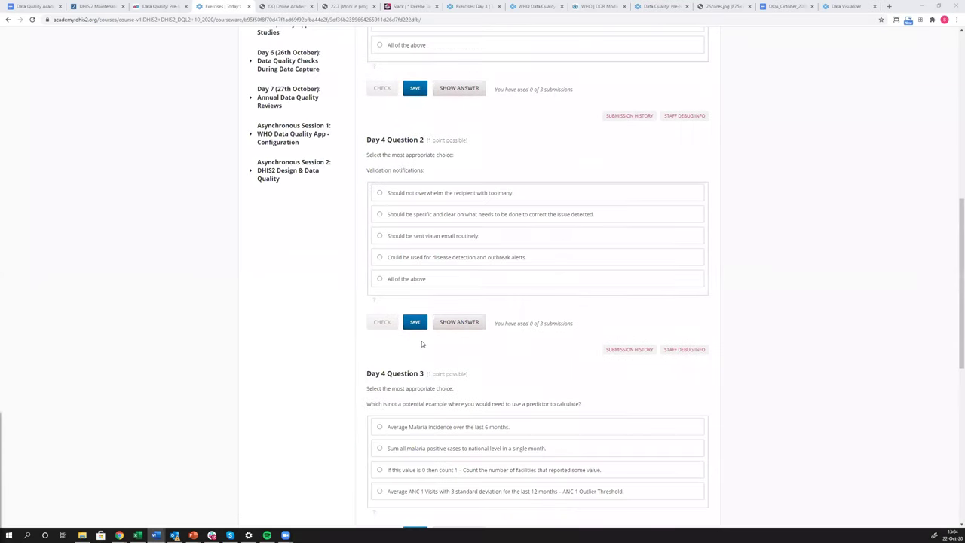
pyautogui.click(414, 214)
pyautogui.click(411, 160)
pyautogui.click(415, 197)
pyautogui.click(398, 151)
pyautogui.click(408, 255)
# Choose 'All of the above' for Question 4
pyautogui.scroll(-10, 406, 254)
pyautogui.click(414, 253)
pyautogui.scroll(10, 413, 263)
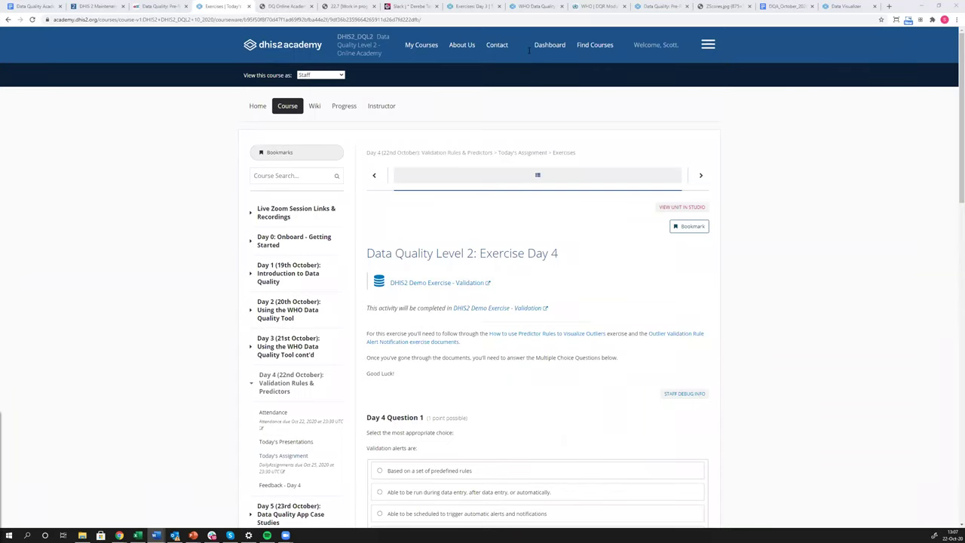
# Switch to the DHIS 2 Maintenance tab showing the empty Predictor form
pyautogui.click(294, 8)
pyautogui.click(221, 6)
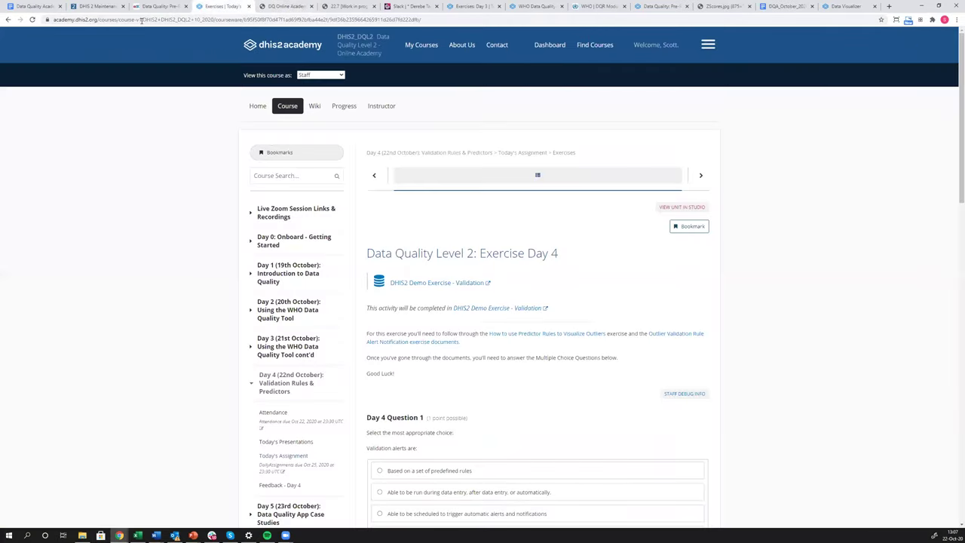
pyautogui.click(105, 7)
# Open the Scheduler app, glance at the first ANC1 job, and return to the jobs list
pyautogui.scroll(4, 281, 287)
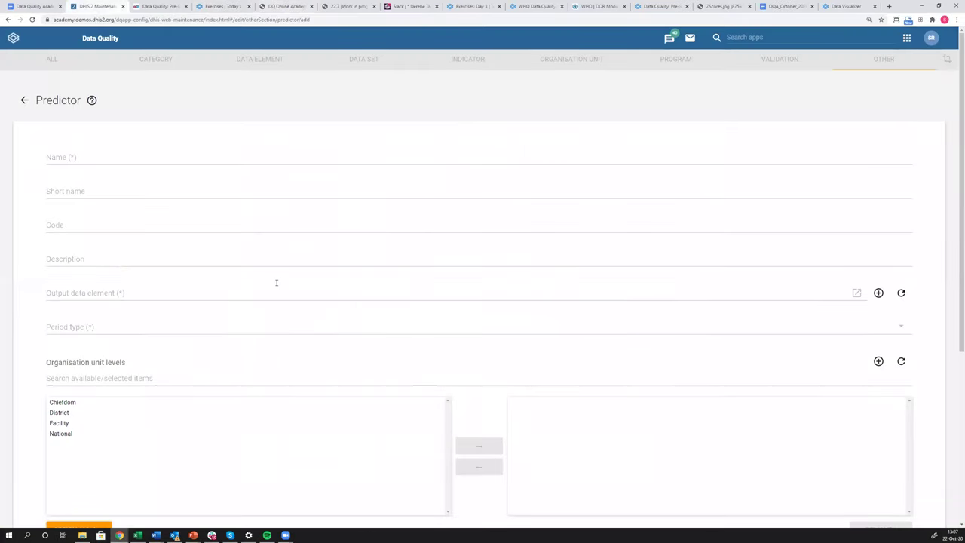
pyautogui.click(906, 38)
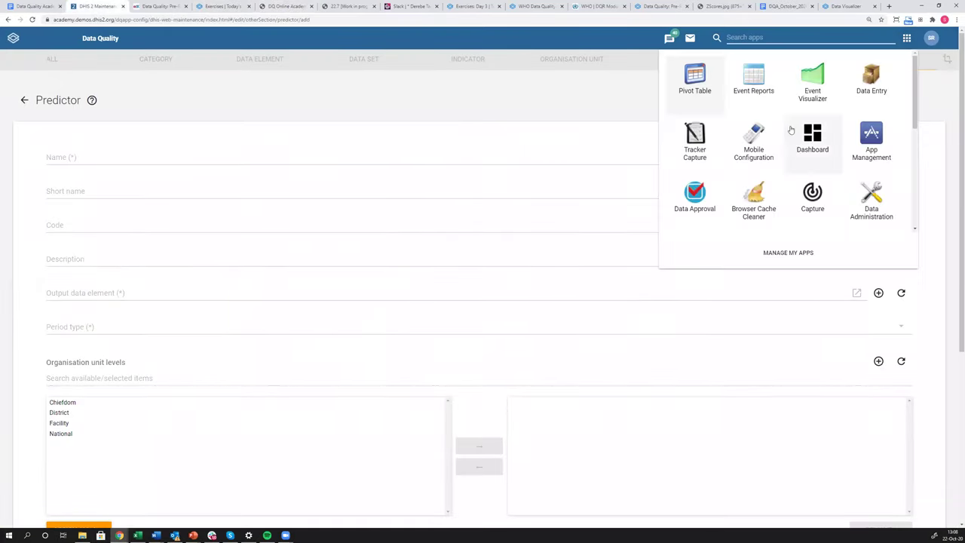
pyautogui.scroll(-2, 780, 147)
pyautogui.scroll(-2, 780, 147)
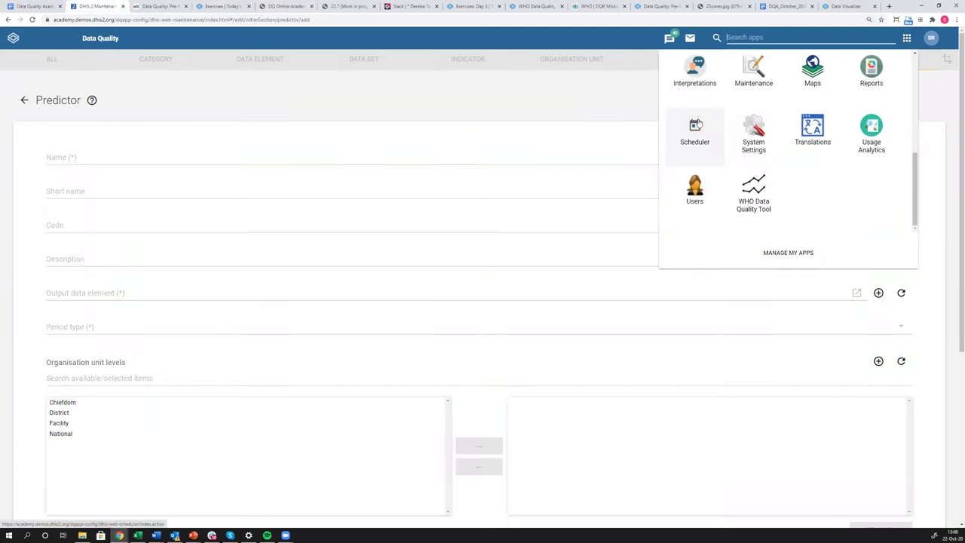
pyautogui.click(695, 129)
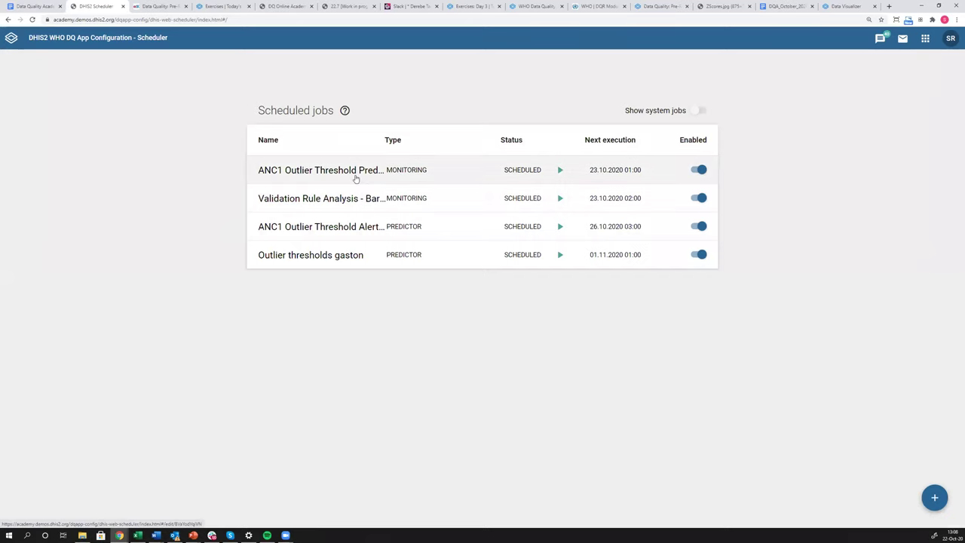
pyautogui.click(336, 171)
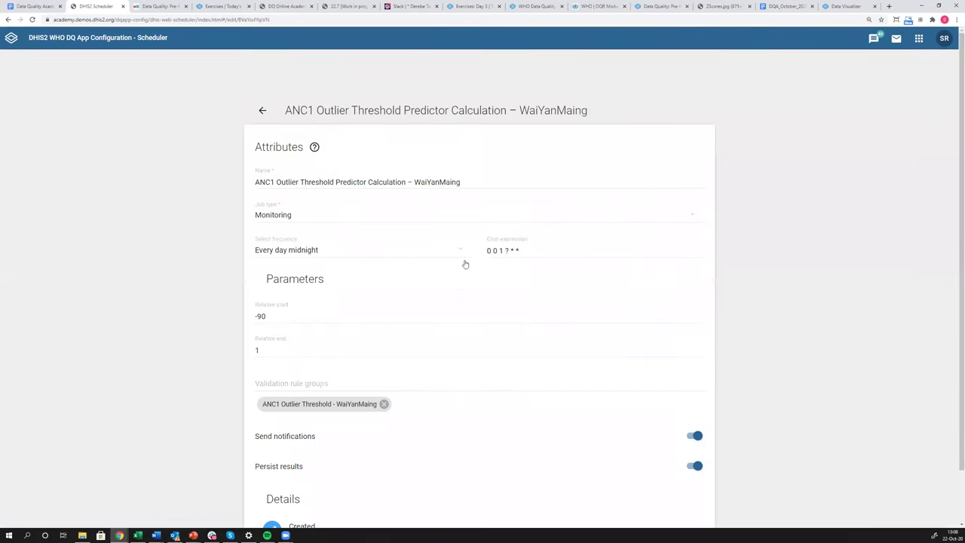
pyautogui.click(264, 111)
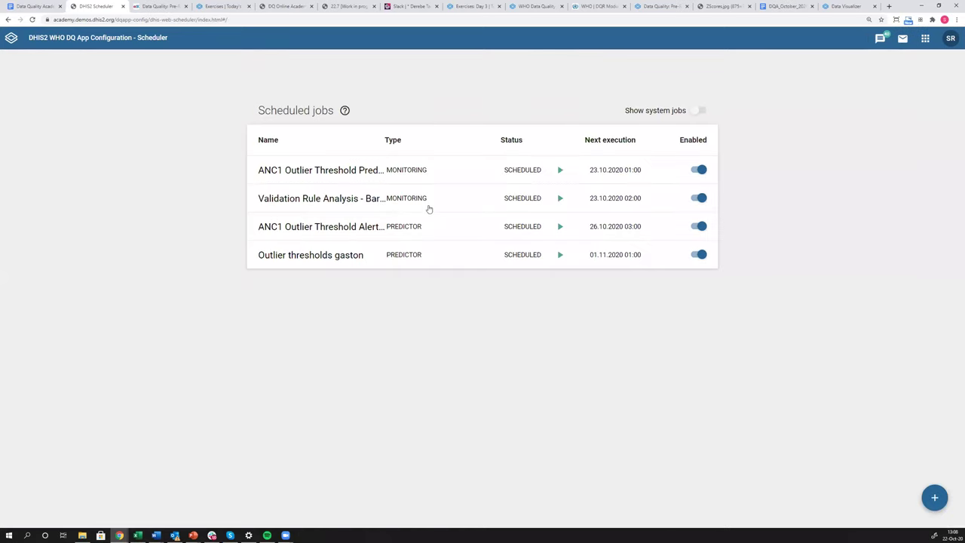
# Add a Monitoring job named Test running Every week (0 0 3 ? * MON)
pyautogui.click(935, 498)
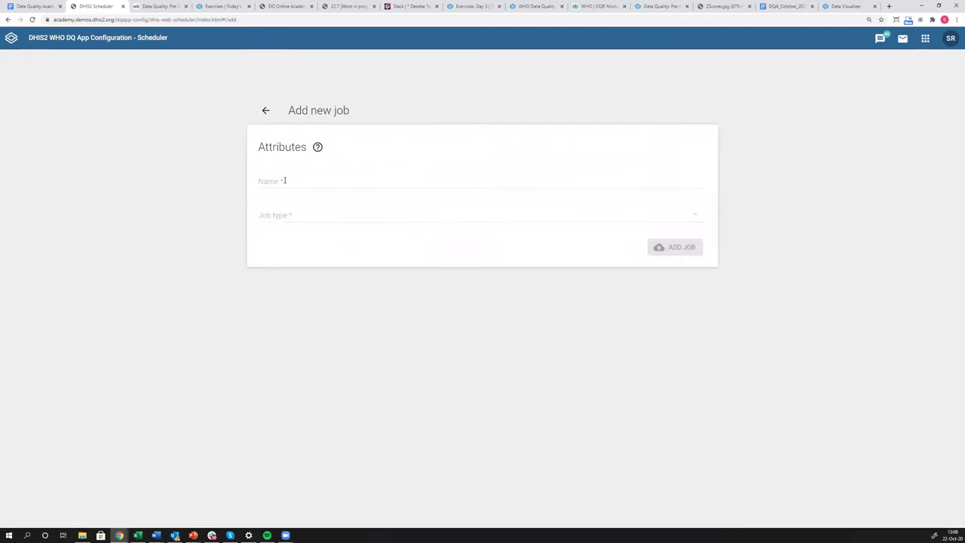
pyautogui.click(291, 218)
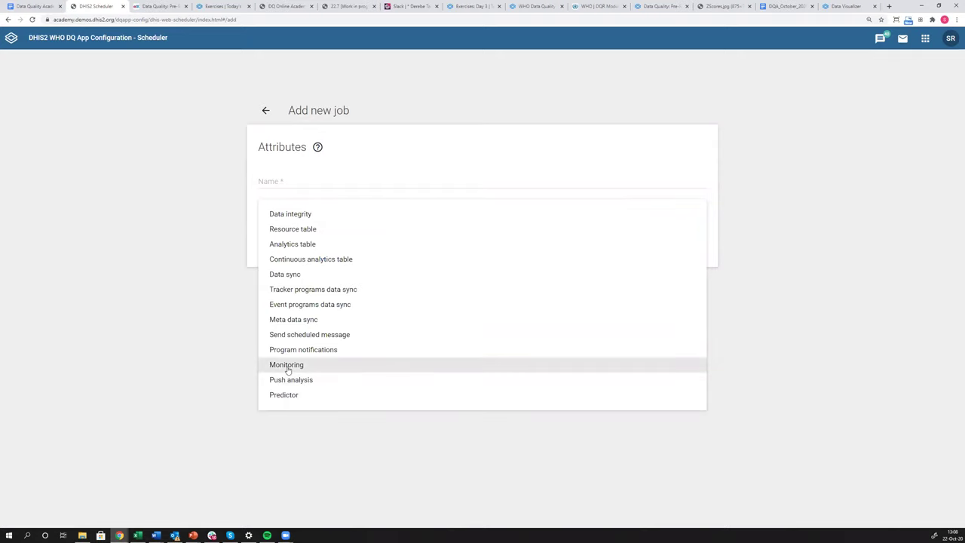
pyautogui.click(287, 365)
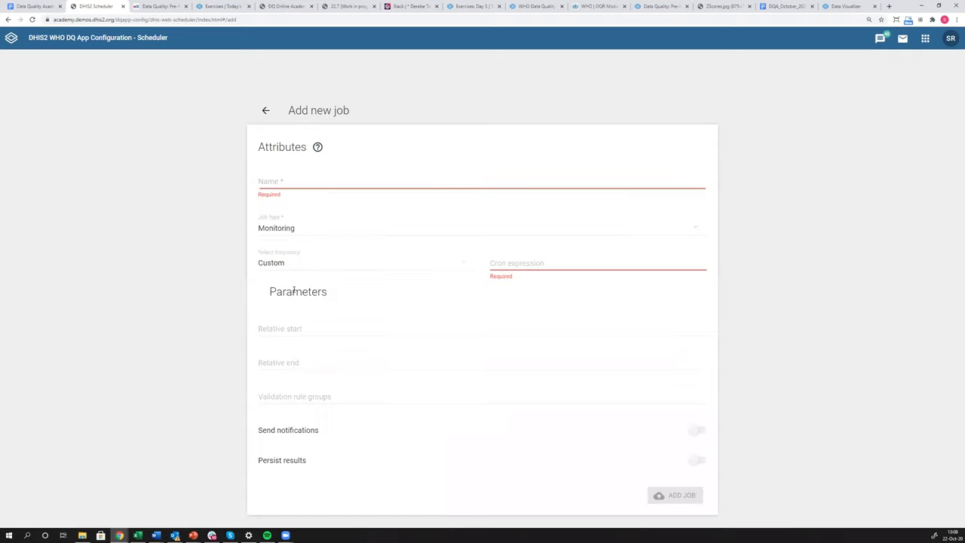
pyautogui.click(338, 268)
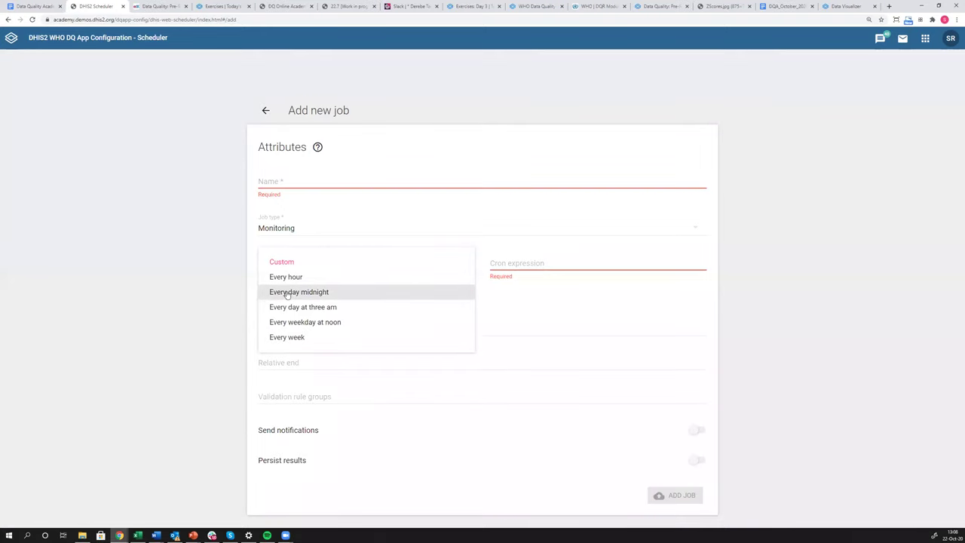
pyautogui.click(286, 294)
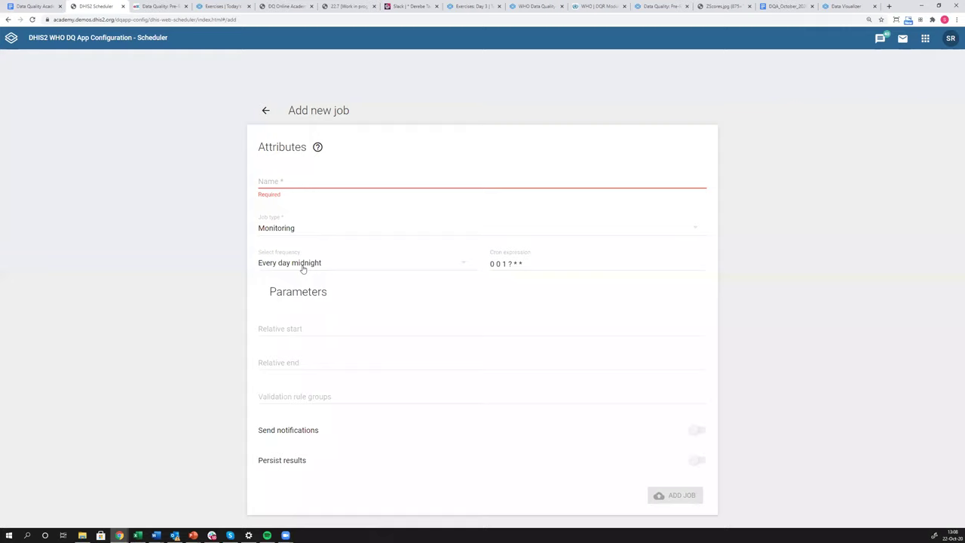
pyautogui.click(462, 264)
pyautogui.click(288, 335)
pyautogui.click(317, 192)
pyautogui.write('Test')
pyautogui.click(685, 489)
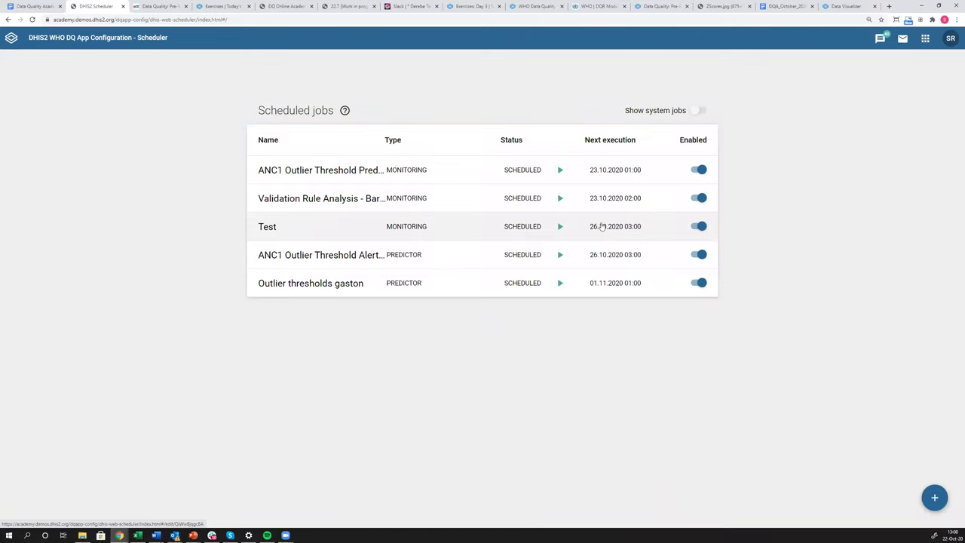
# Inspect the Test job's cron expression 0 0 3 ? * MON unchanged, then return to the Academy exercises tab
pyautogui.click(273, 235)
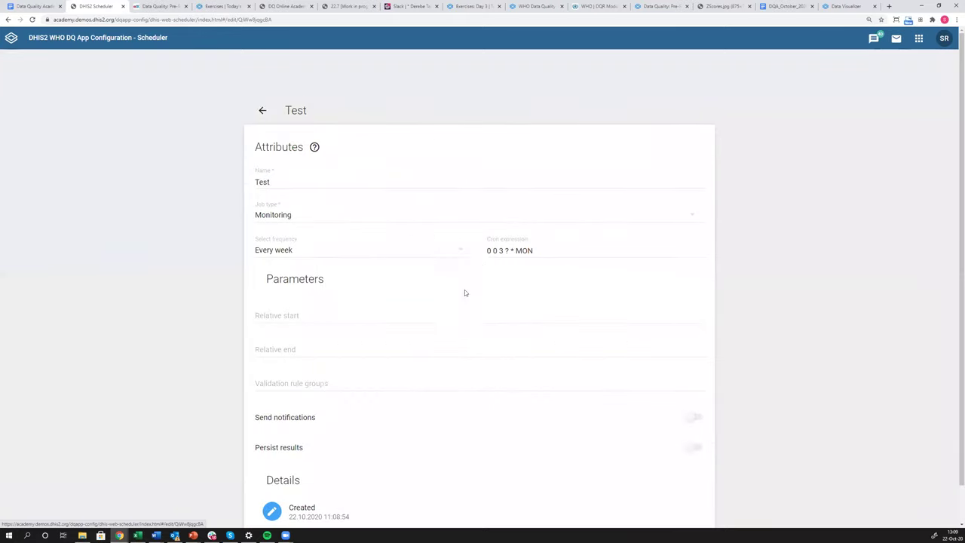
pyautogui.click(489, 252)
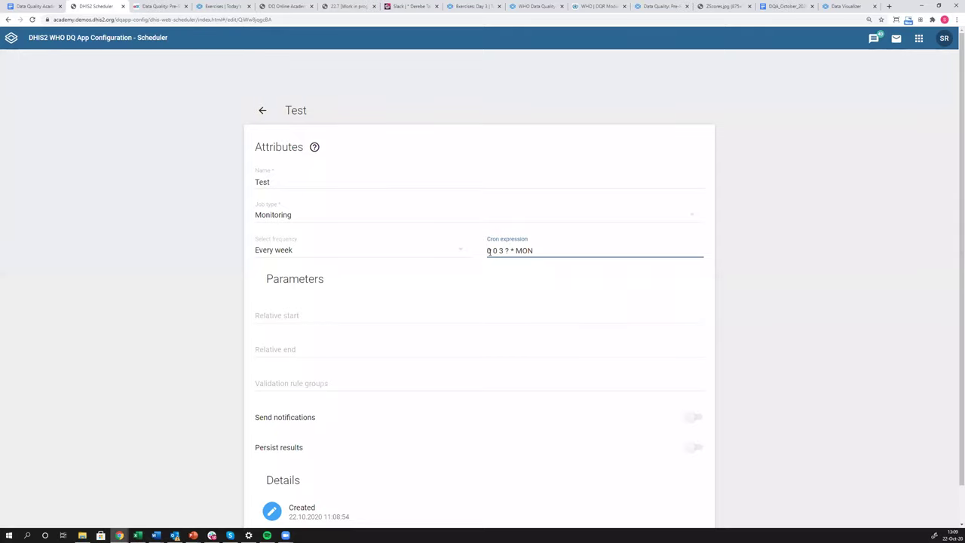
pyautogui.press('Right')
pyautogui.press('Right')
pyautogui.press('Right')
pyautogui.press('Right')
pyautogui.press('Right')
pyautogui.press('Right')
pyautogui.press('Right')
pyautogui.press('Right')
pyautogui.press('Right')
pyautogui.press('Left')
pyautogui.press('Left')
pyautogui.press('Left')
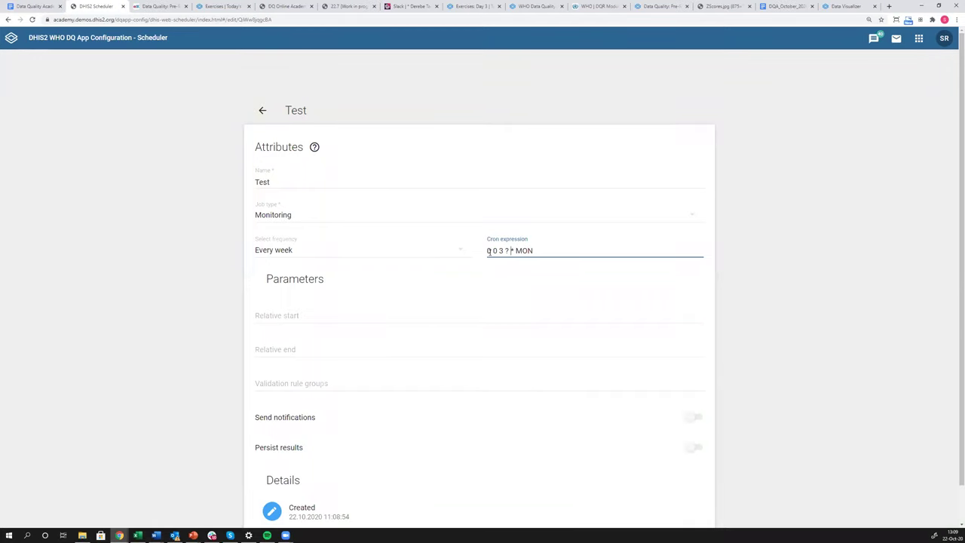
pyautogui.press('Left')
pyautogui.press('Left')
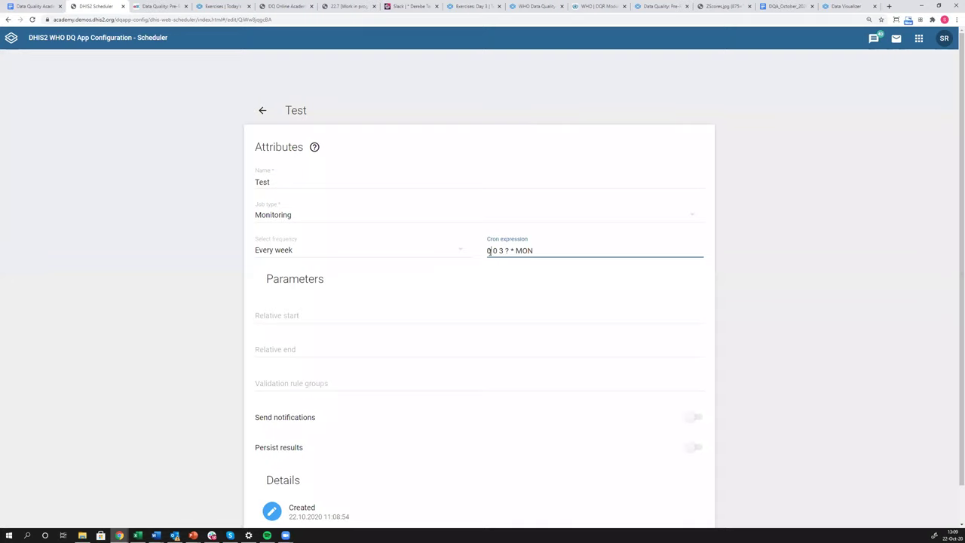
pyautogui.press('Left')
pyautogui.press('Right')
pyautogui.press('Right')
pyautogui.press('Right')
pyautogui.press('Right')
pyautogui.press('Right')
pyautogui.press('Right')
pyautogui.press('Right')
pyautogui.press('Right')
pyautogui.press('Left')
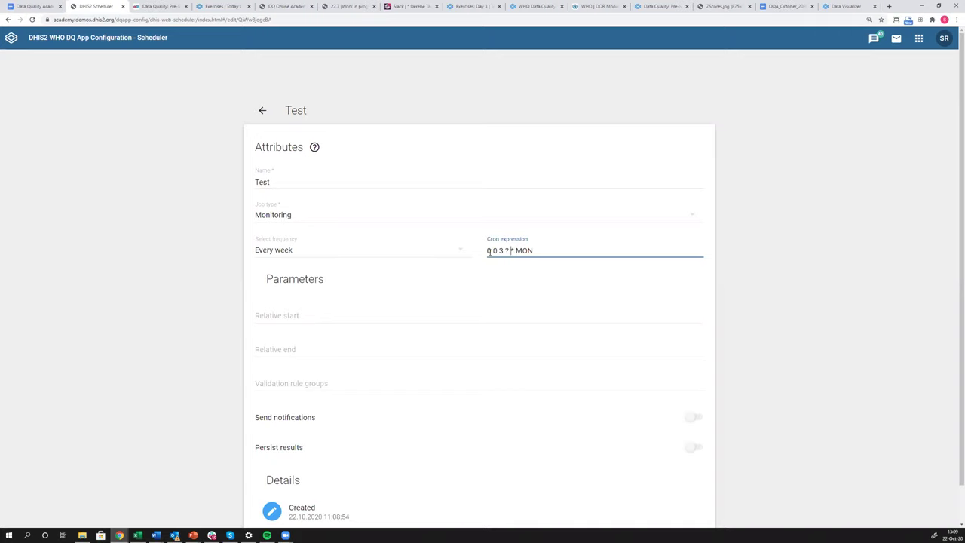
pyautogui.press('Left')
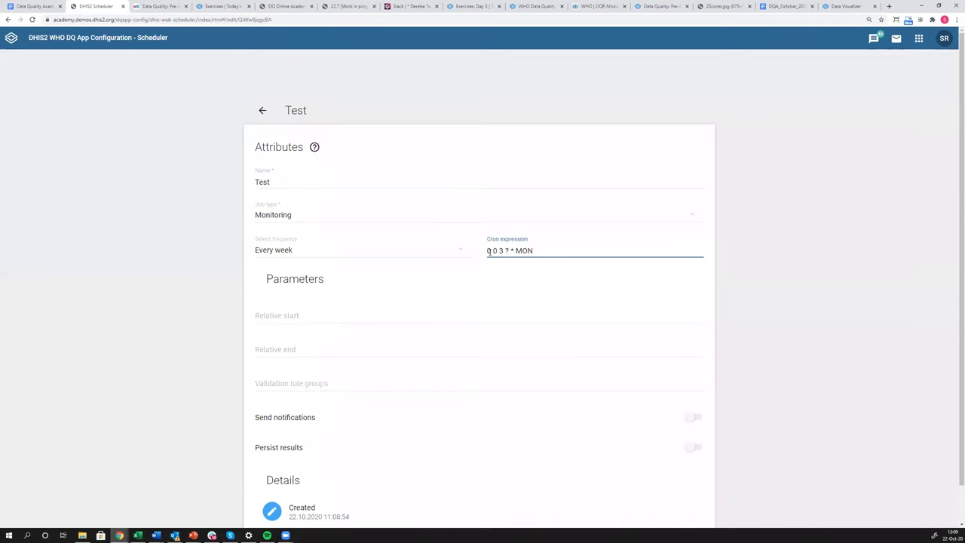
pyautogui.press('Right')
pyautogui.click(214, 7)
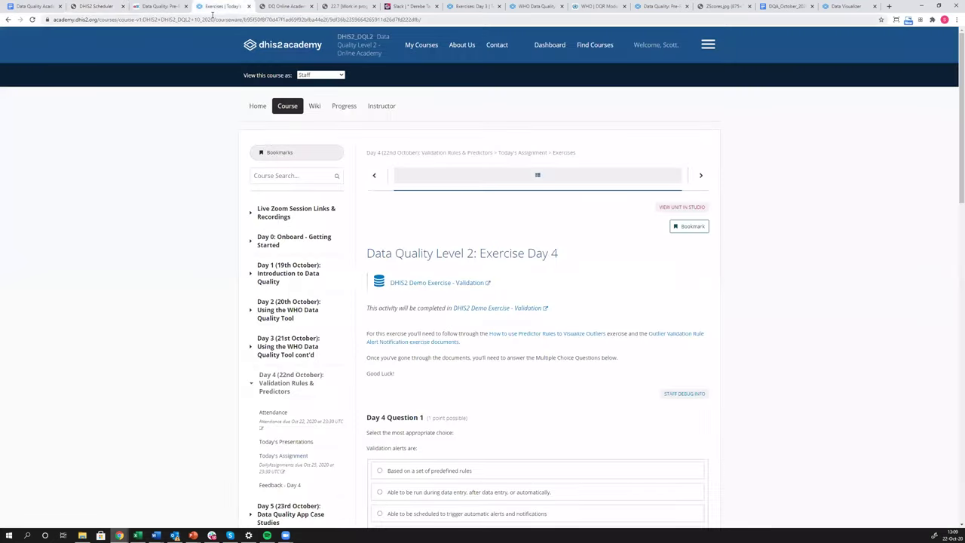
# Search Google for 'cron expressions' and open FreeFormatter's Quartz Cron Expression Generator
pyautogui.click(218, 20)
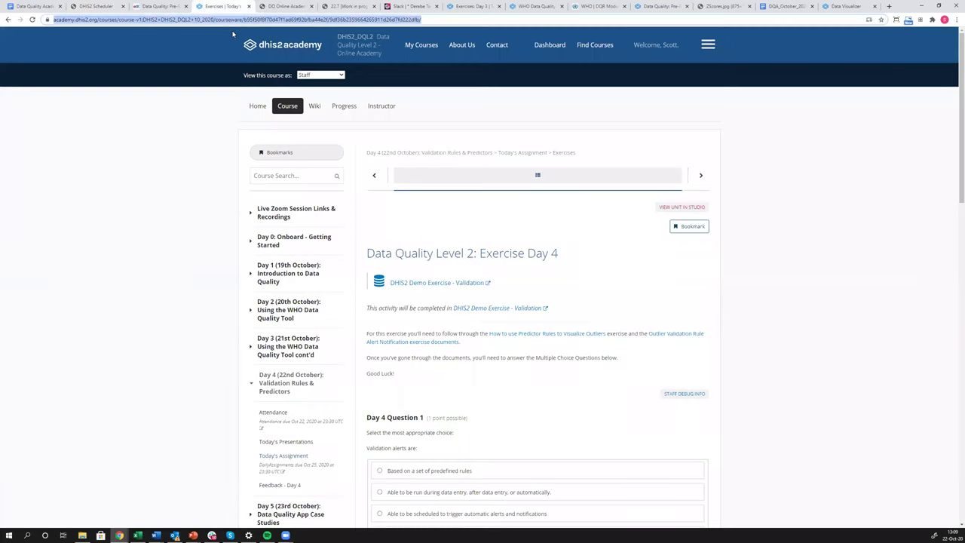
pyautogui.write('cro')
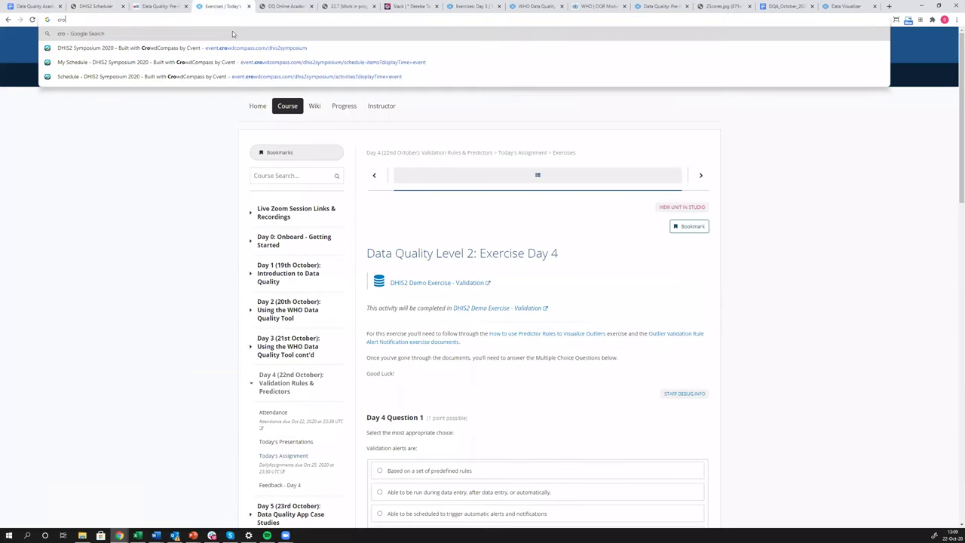
pyautogui.write('n expressions')
pyautogui.press('Return')
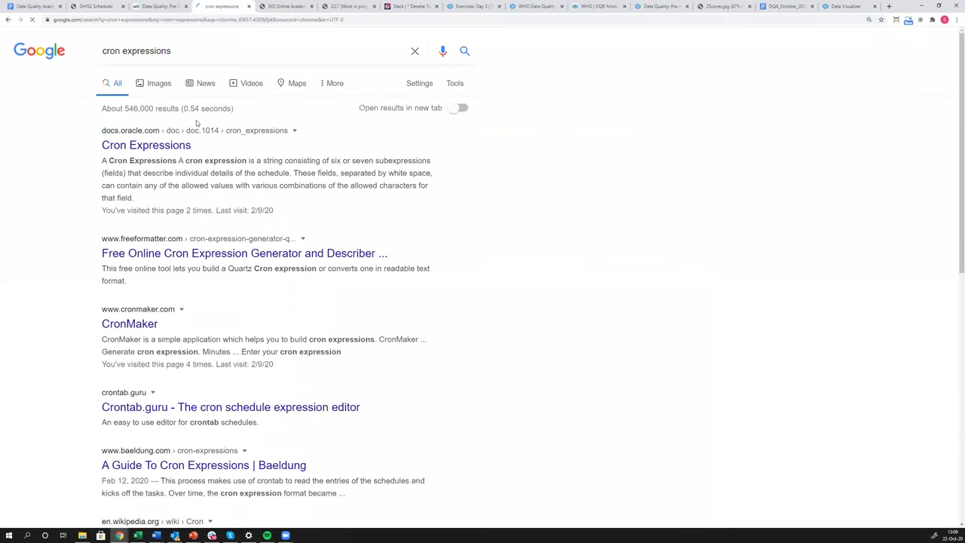
pyautogui.click(148, 255)
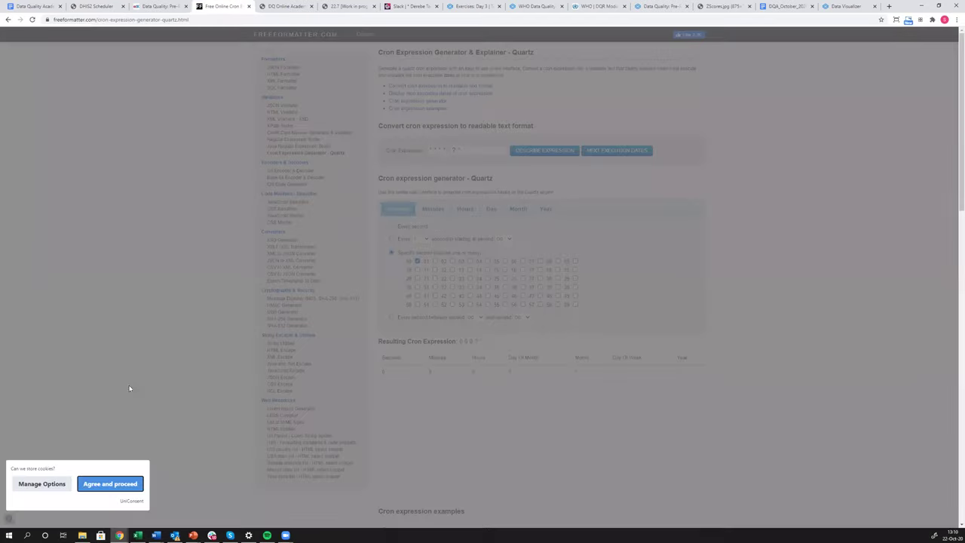
# Accept cookies and set the generator to day 01 of every month, then copy the expression 0 0 0 1 * ? *
pyautogui.click(111, 484)
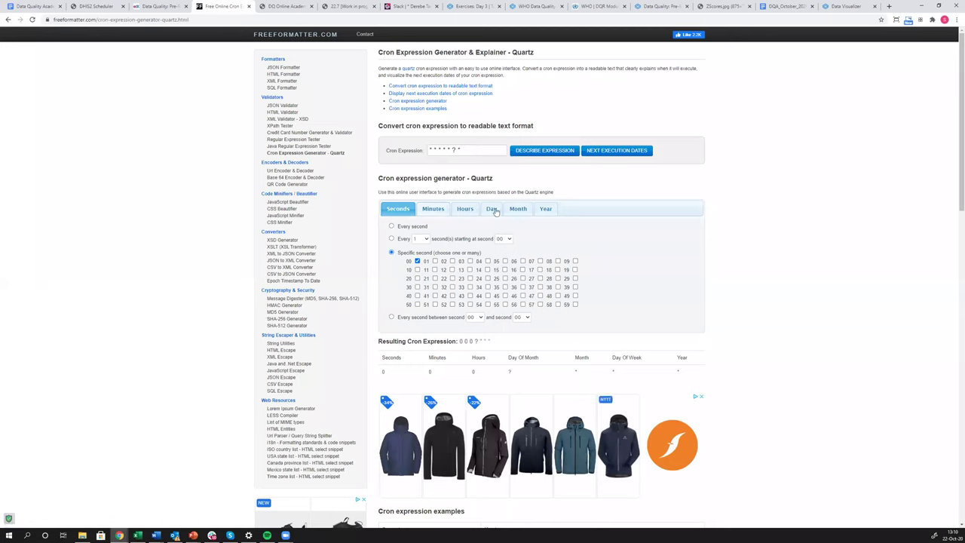
pyautogui.click(517, 209)
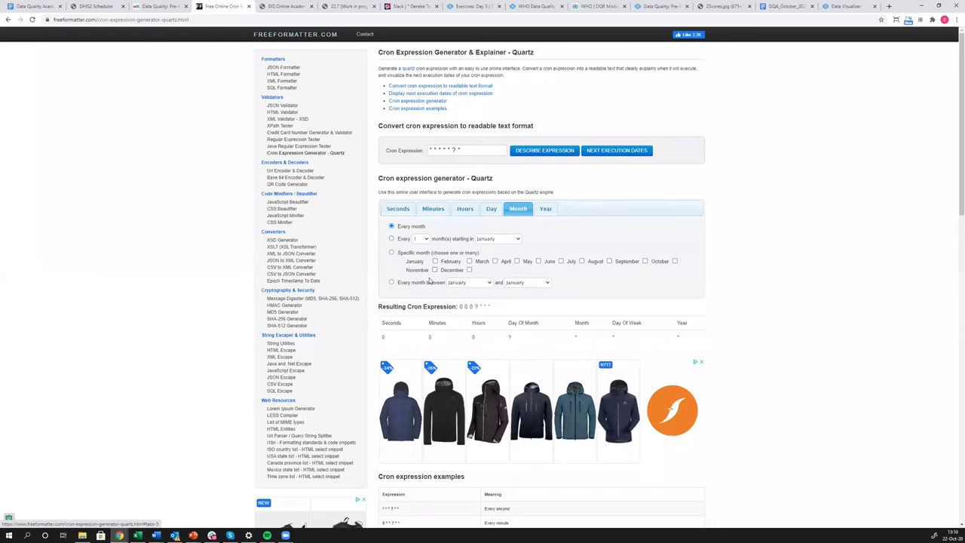
pyautogui.click(490, 212)
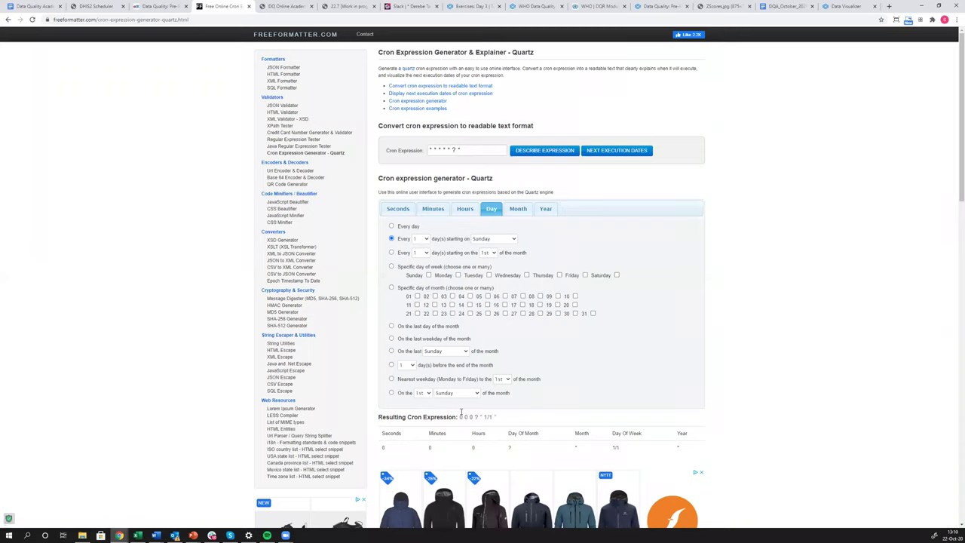
pyautogui.moveTo(459, 417); pyautogui.dragTo(501, 416)
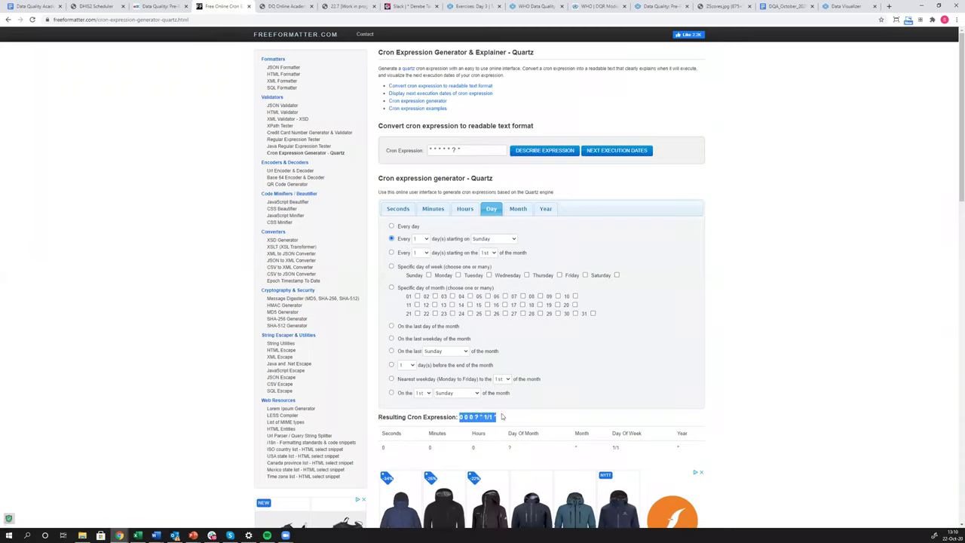
pyautogui.click(391, 289)
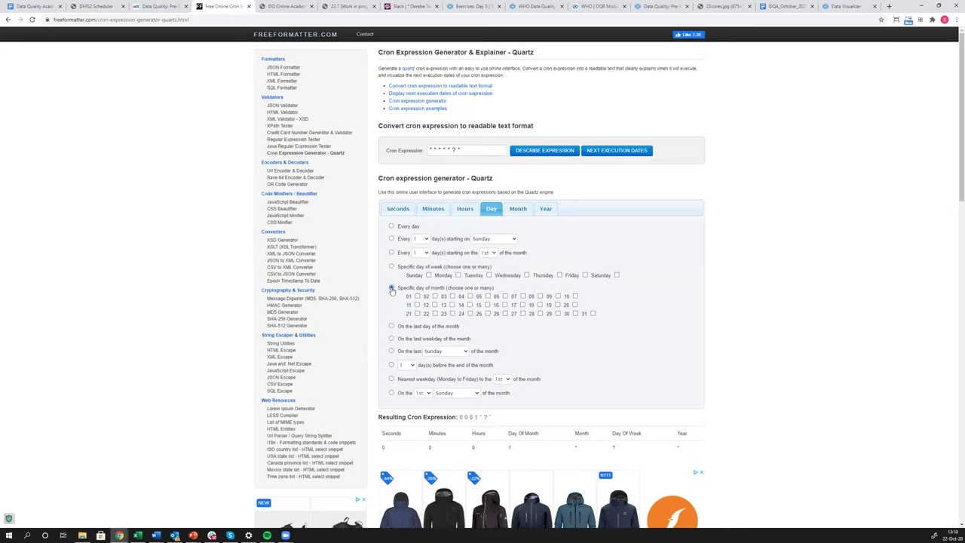
pyautogui.click(417, 296)
pyautogui.moveTo(464, 416); pyautogui.dragTo(497, 419)
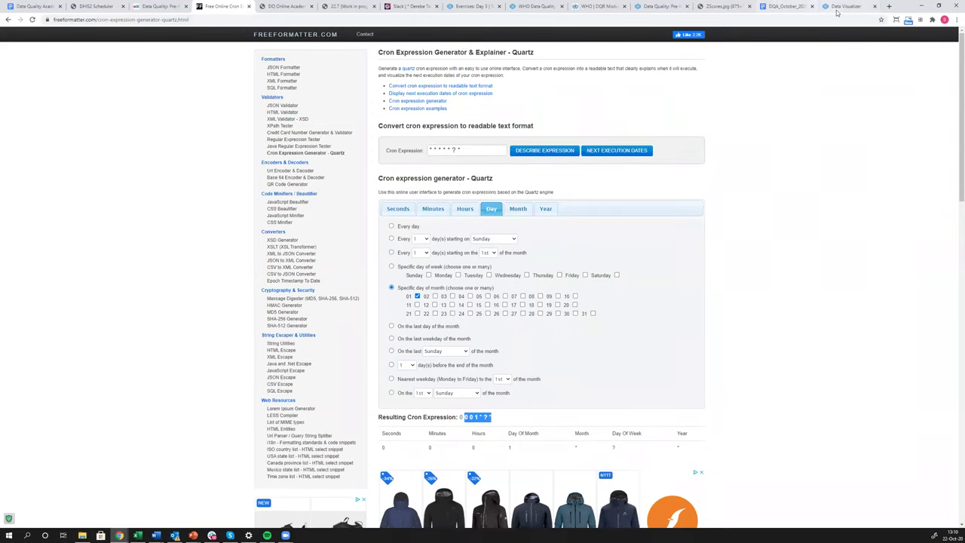
# Replace the Test job's weekly cron with the pasted monthly one, corrected to 0 0 0 1 * ?
pyautogui.click(94, 6)
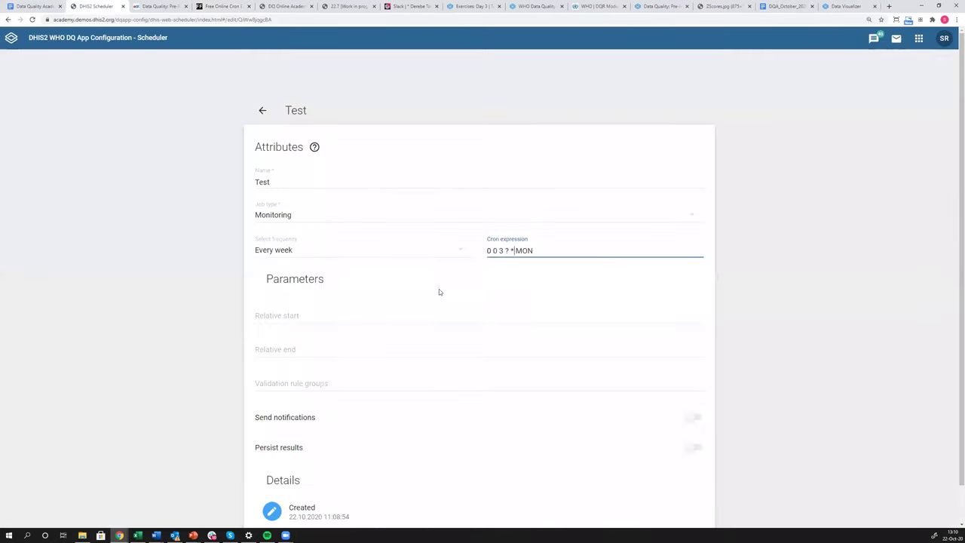
pyautogui.tripleClick(528, 251)
pyautogui.press('BackSpace')
pyautogui.write('0 0 1 * ? *')
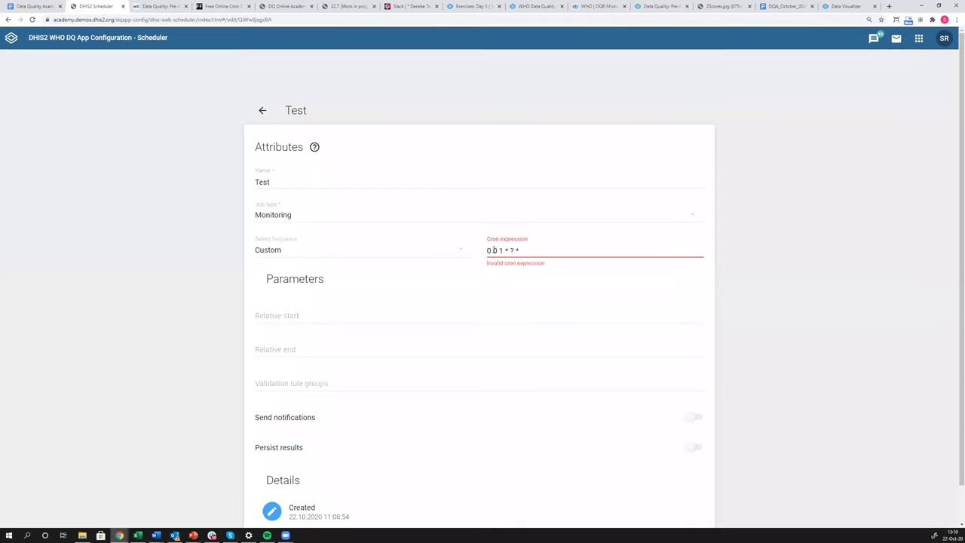
pyautogui.click(487, 250)
pyautogui.write('0')
pyautogui.click(526, 250)
pyautogui.press('BackSpace')
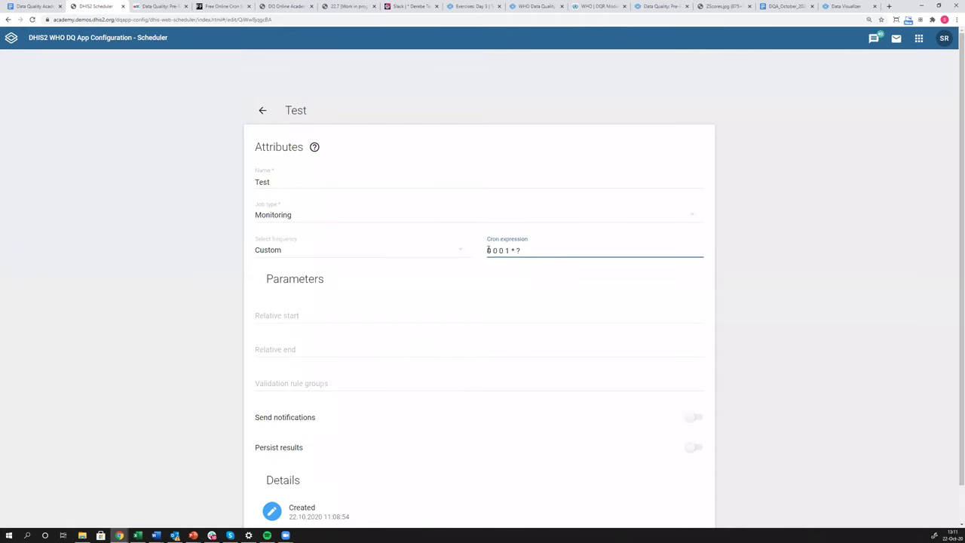
# Save the Test job with its new monthly cron schedule
pyautogui.click(487, 250)
pyautogui.tripleClick(525, 252)
pyautogui.scroll(-1, 525, 458)
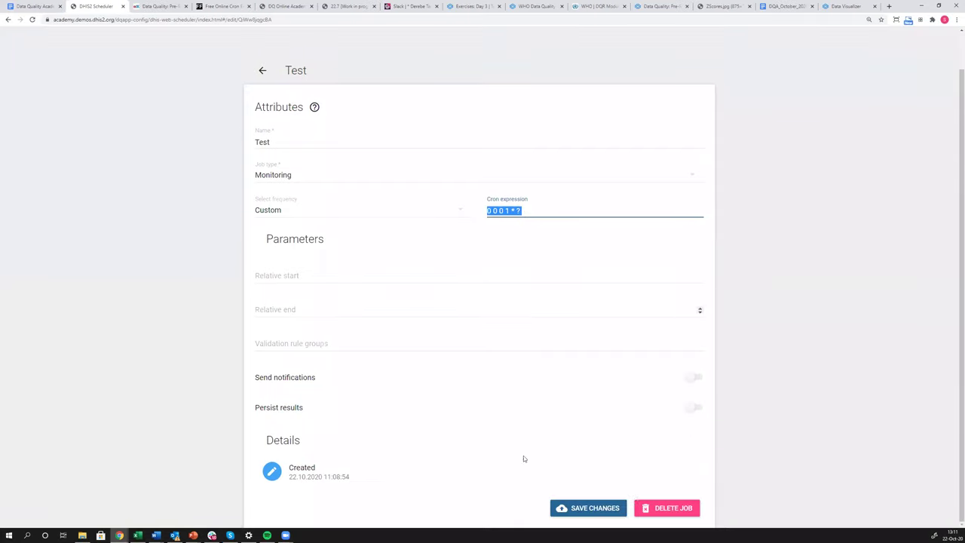
pyautogui.click(599, 510)
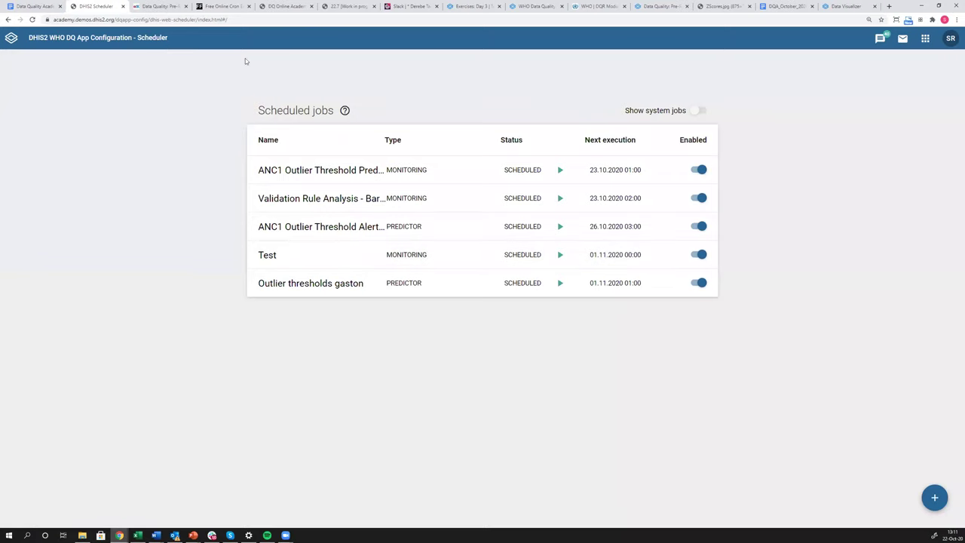
# Launch the Maintenance app and open the Predictor list under Other
pyautogui.click(12, 38)
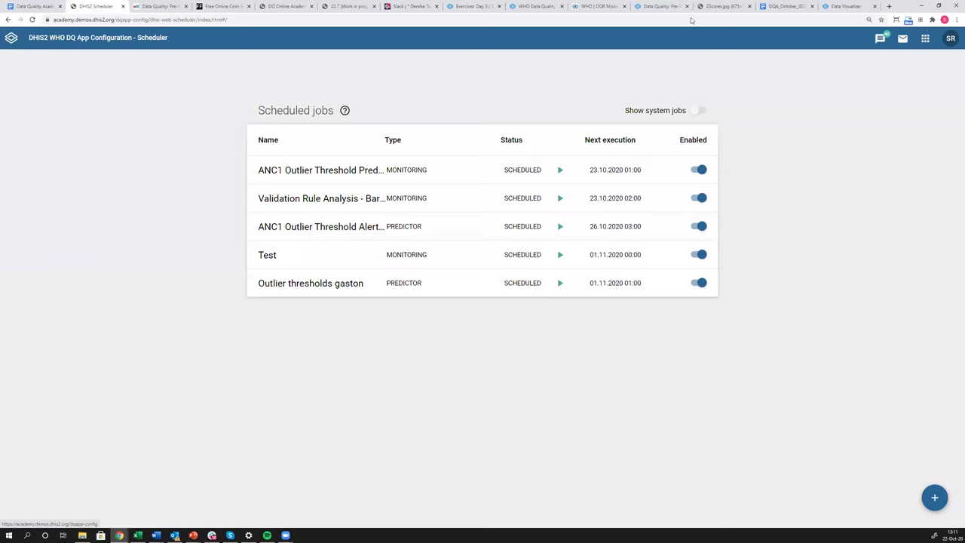
pyautogui.click(925, 38)
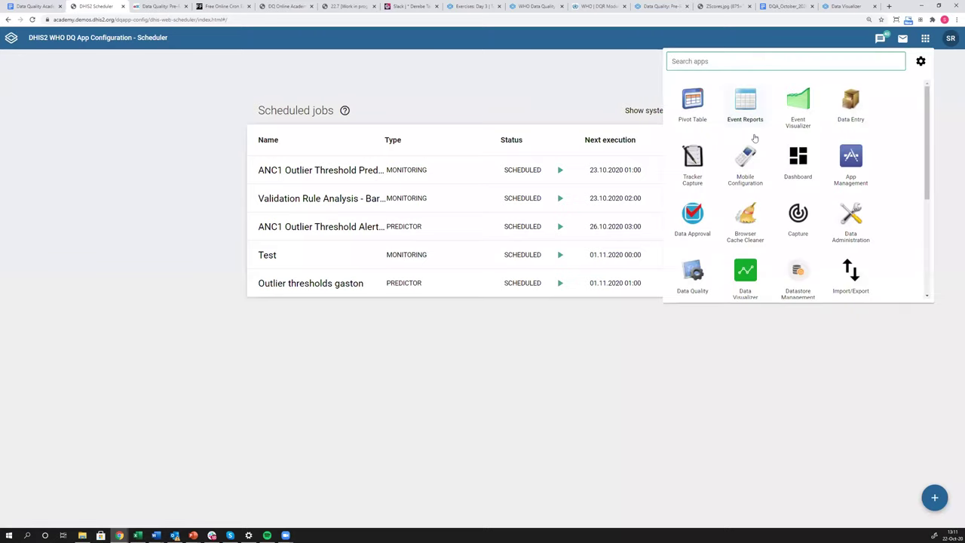
pyautogui.scroll(-2, 729, 168)
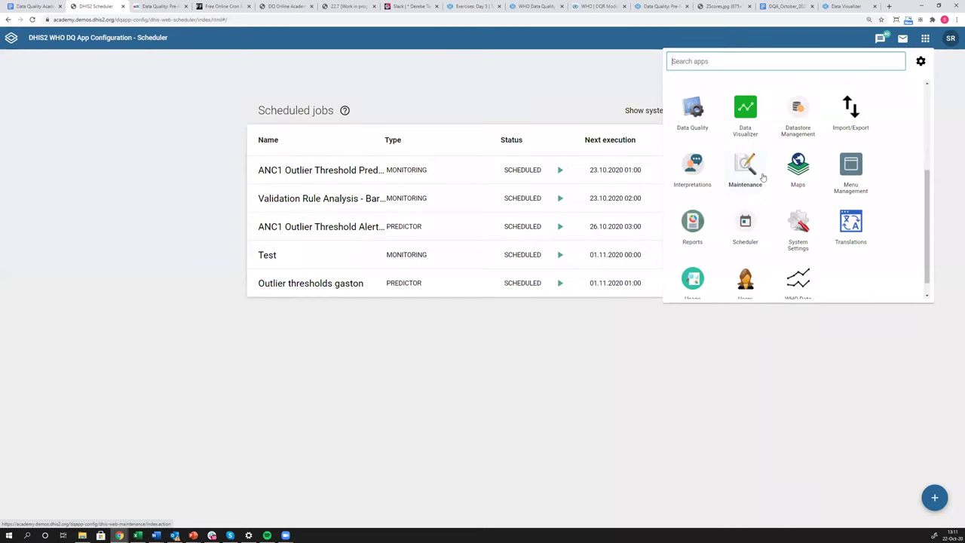
pyautogui.click(749, 178)
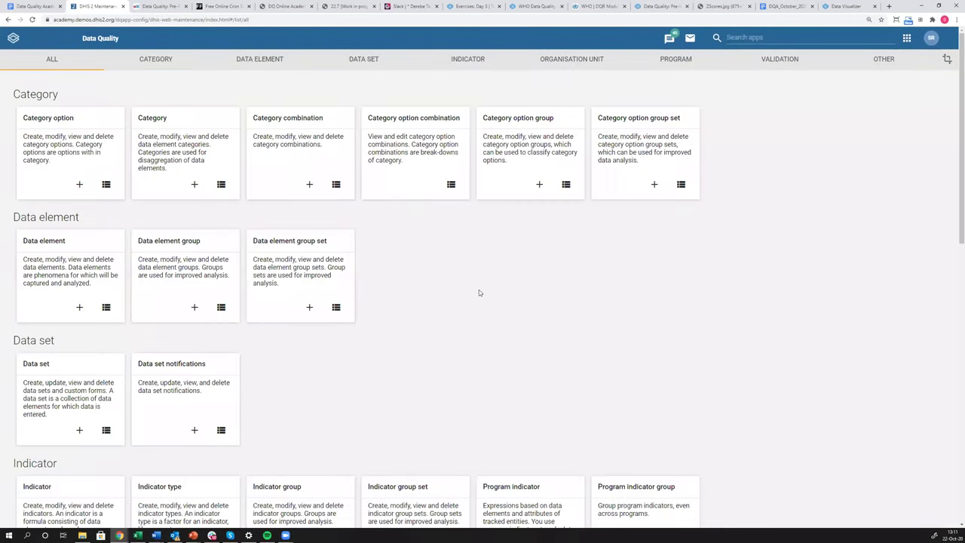
pyautogui.scroll(-15, 479, 292)
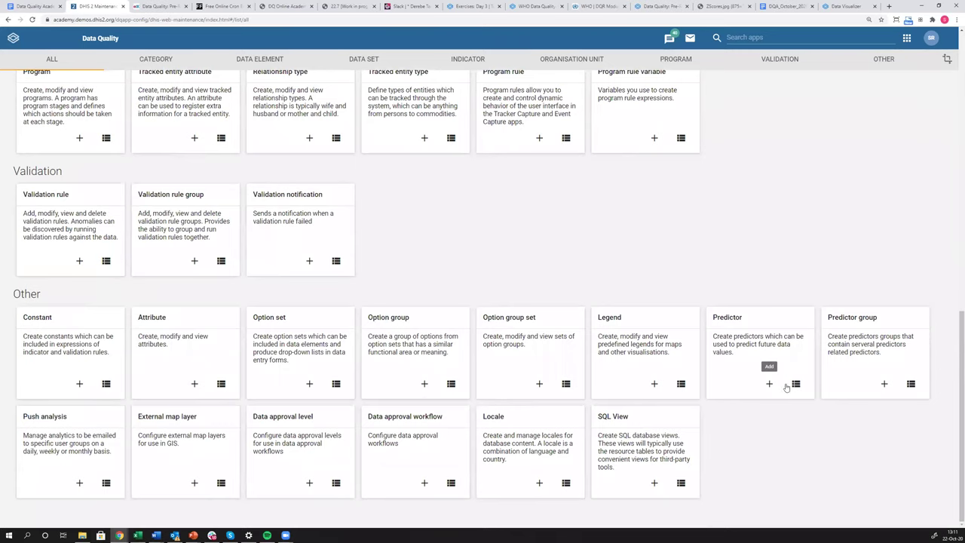
pyautogui.click(795, 384)
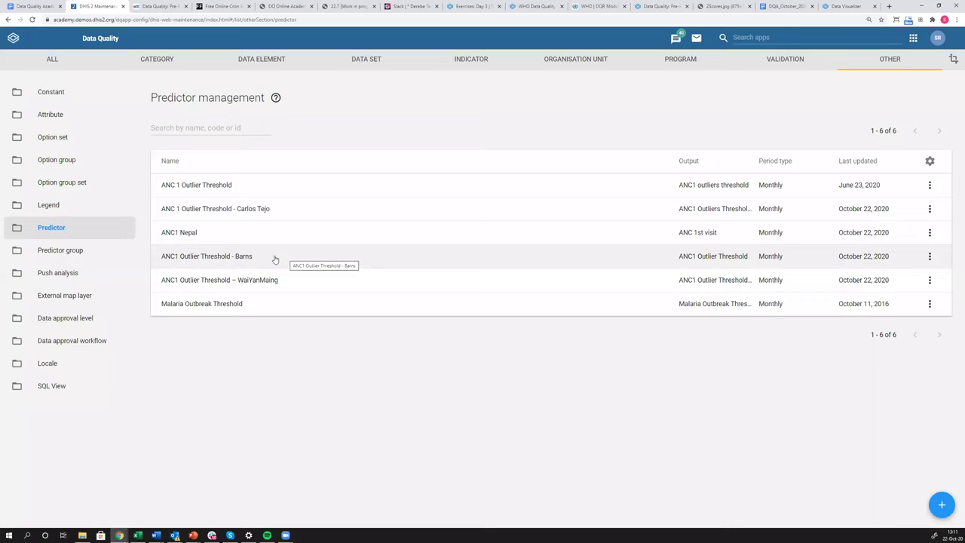
# Add a new predictor with generator if(Acute Flaccid Paralysis (Deaths < 5 yrs)>5,1,0)
pyautogui.click(942, 506)
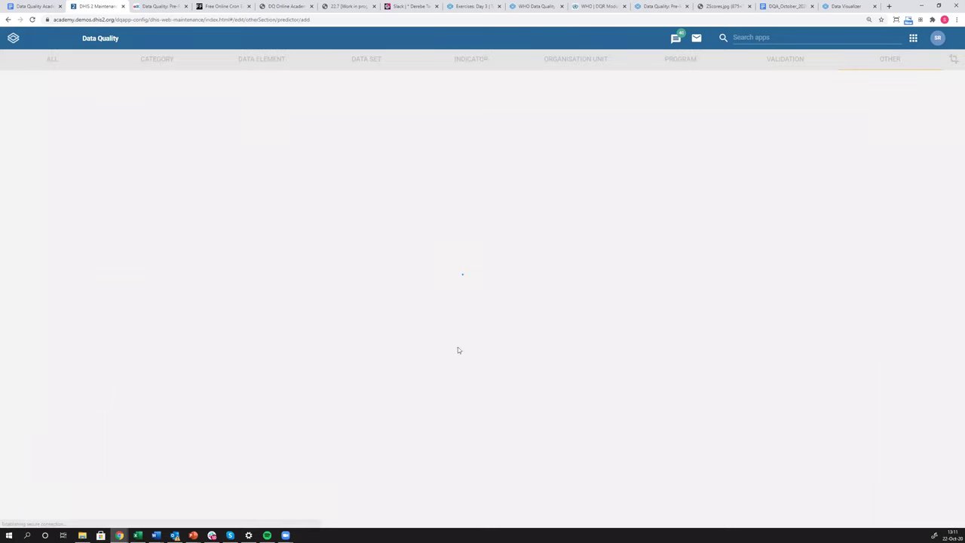
pyautogui.scroll(-5, 239, 236)
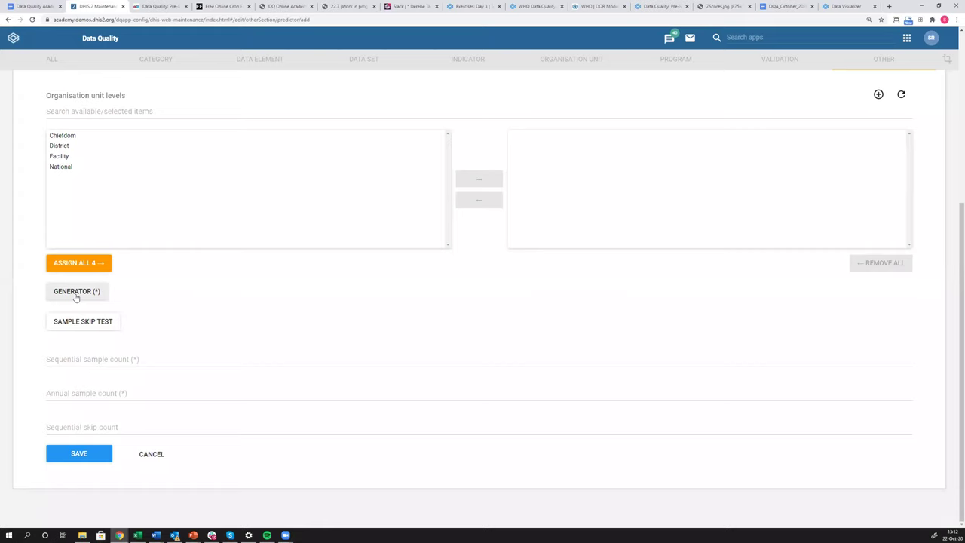
pyautogui.click(76, 294)
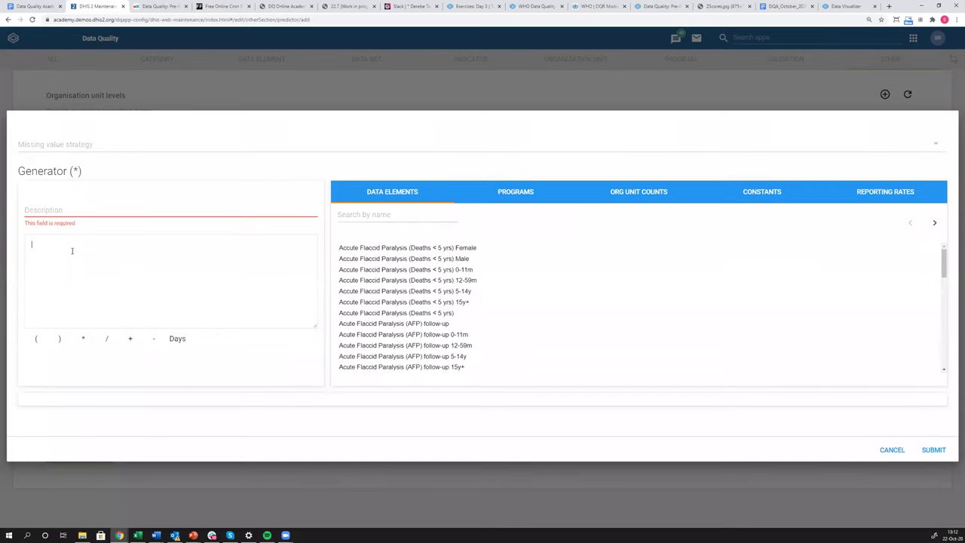
pyautogui.write('if(')
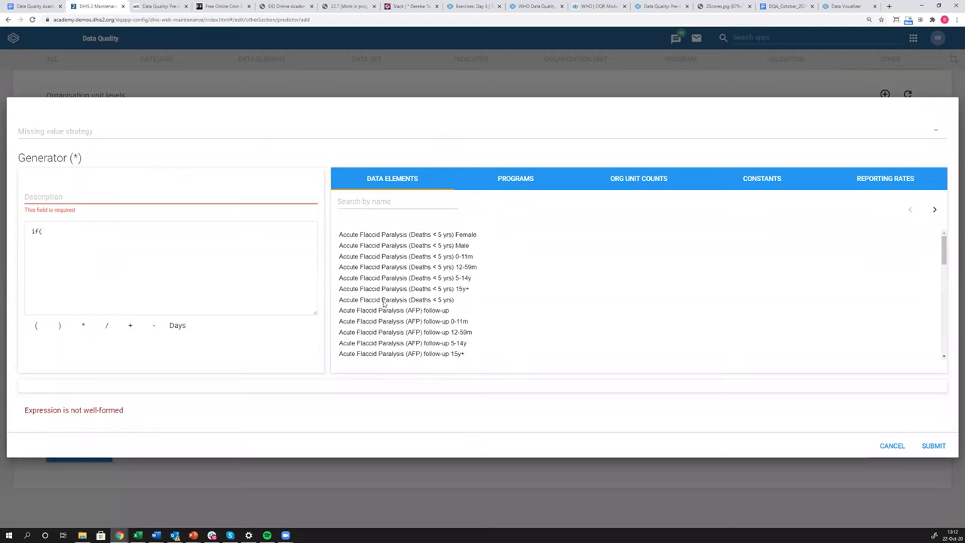
pyautogui.click(384, 300)
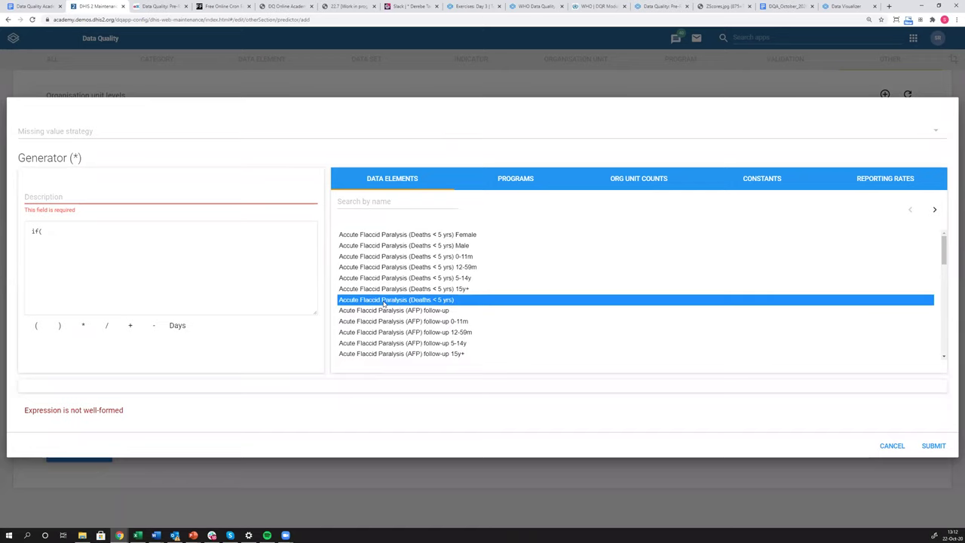
pyautogui.click(112, 235)
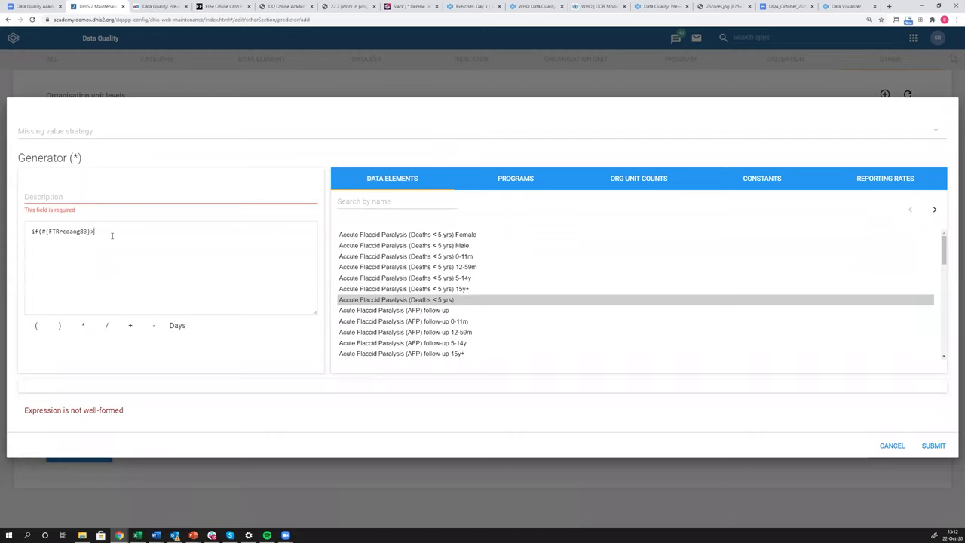
pyautogui.write('>5,1,0)')
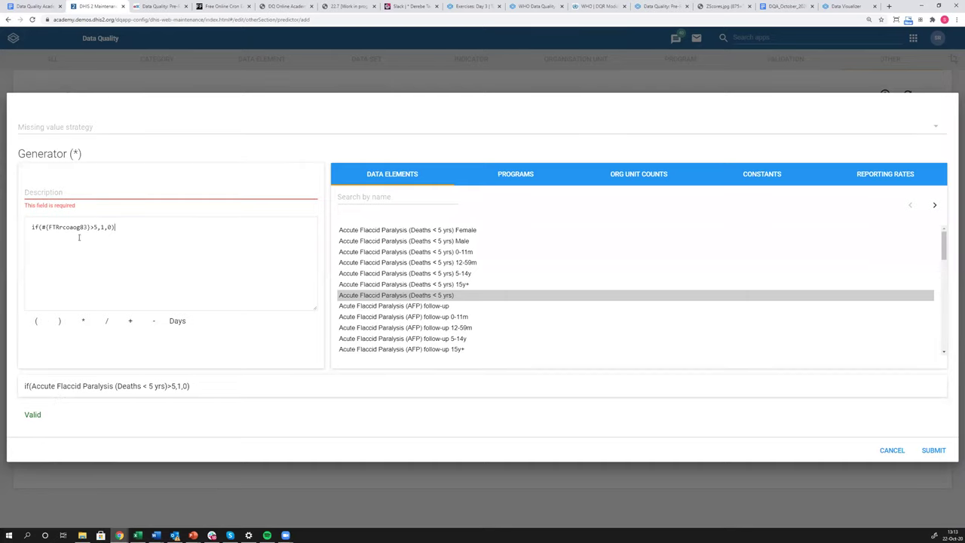
pyautogui.moveTo(41, 227); pyautogui.dragTo(103, 227)
pyautogui.click(102, 227)
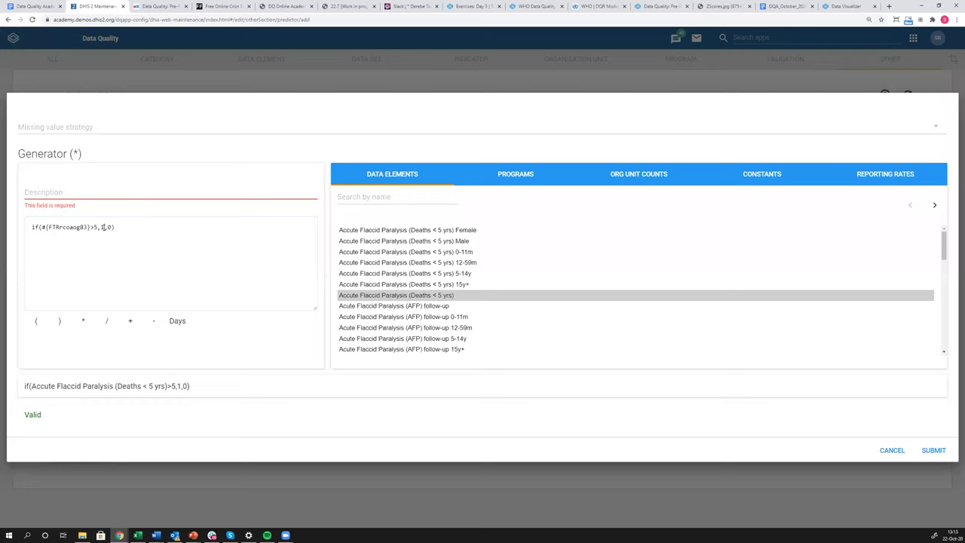